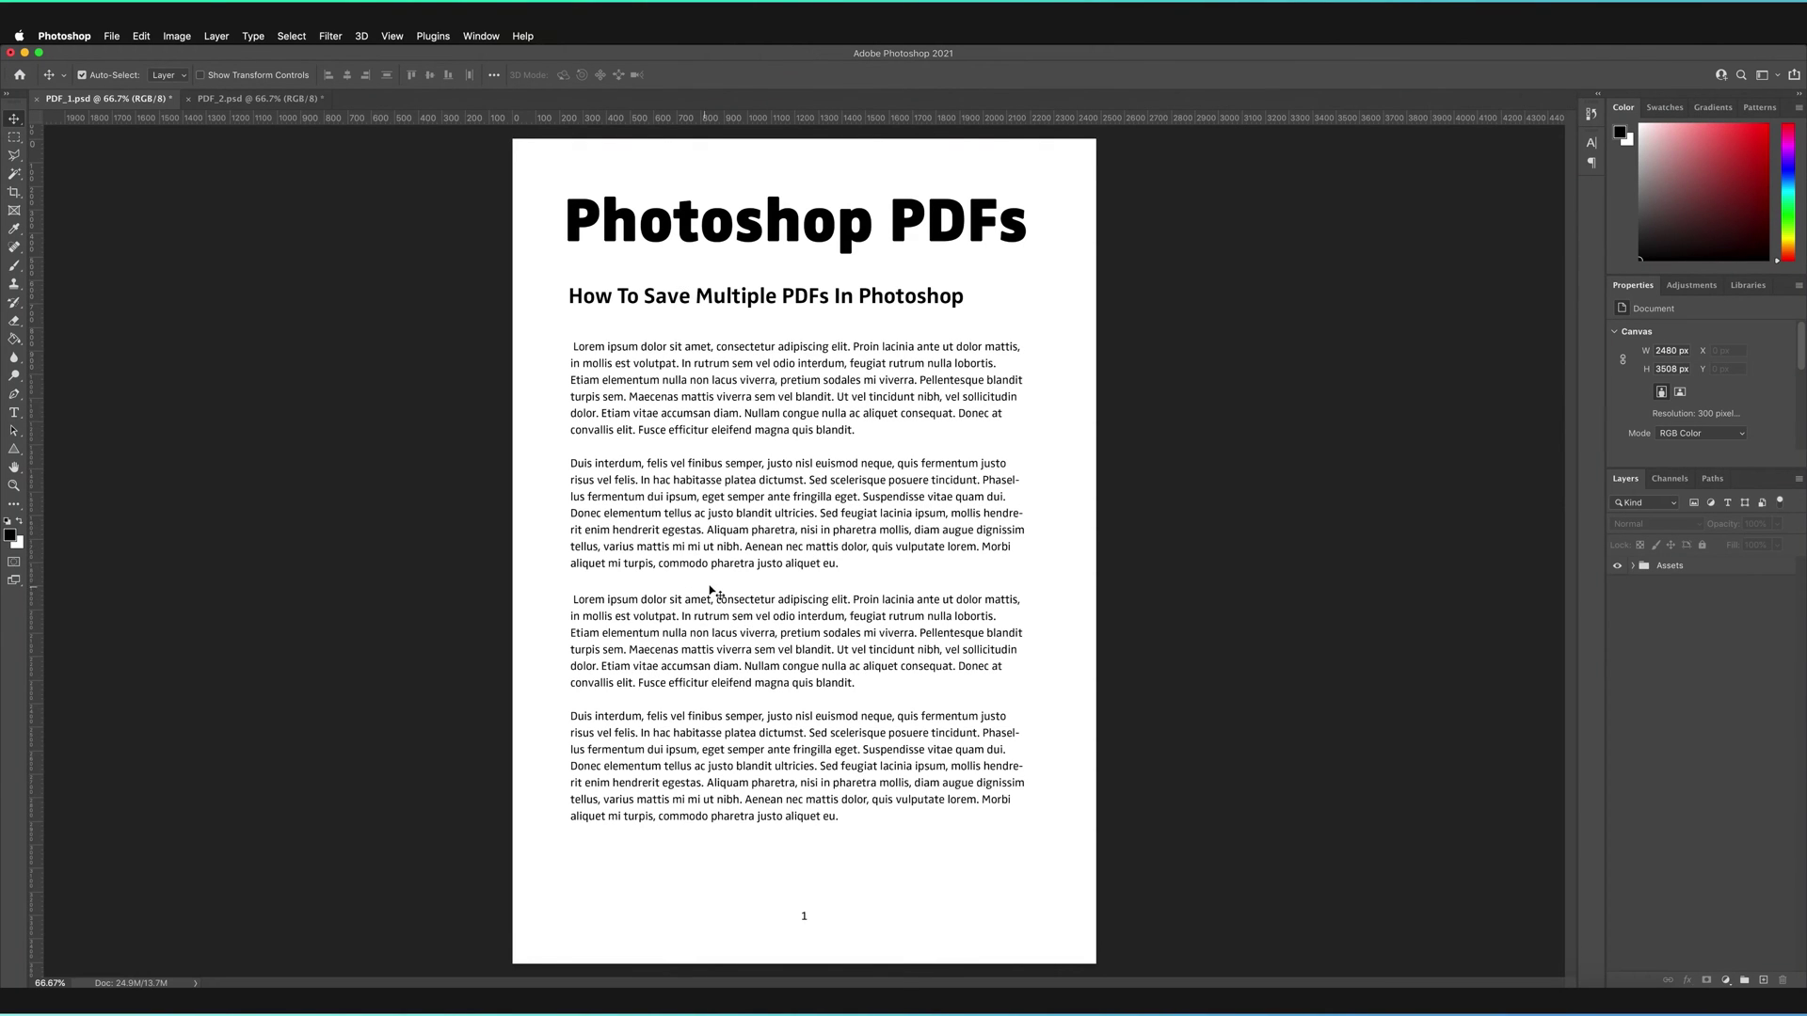
# Switch between the PDF_2.psd and PDF_1.psd document tabs.
pyautogui.click(237, 105)
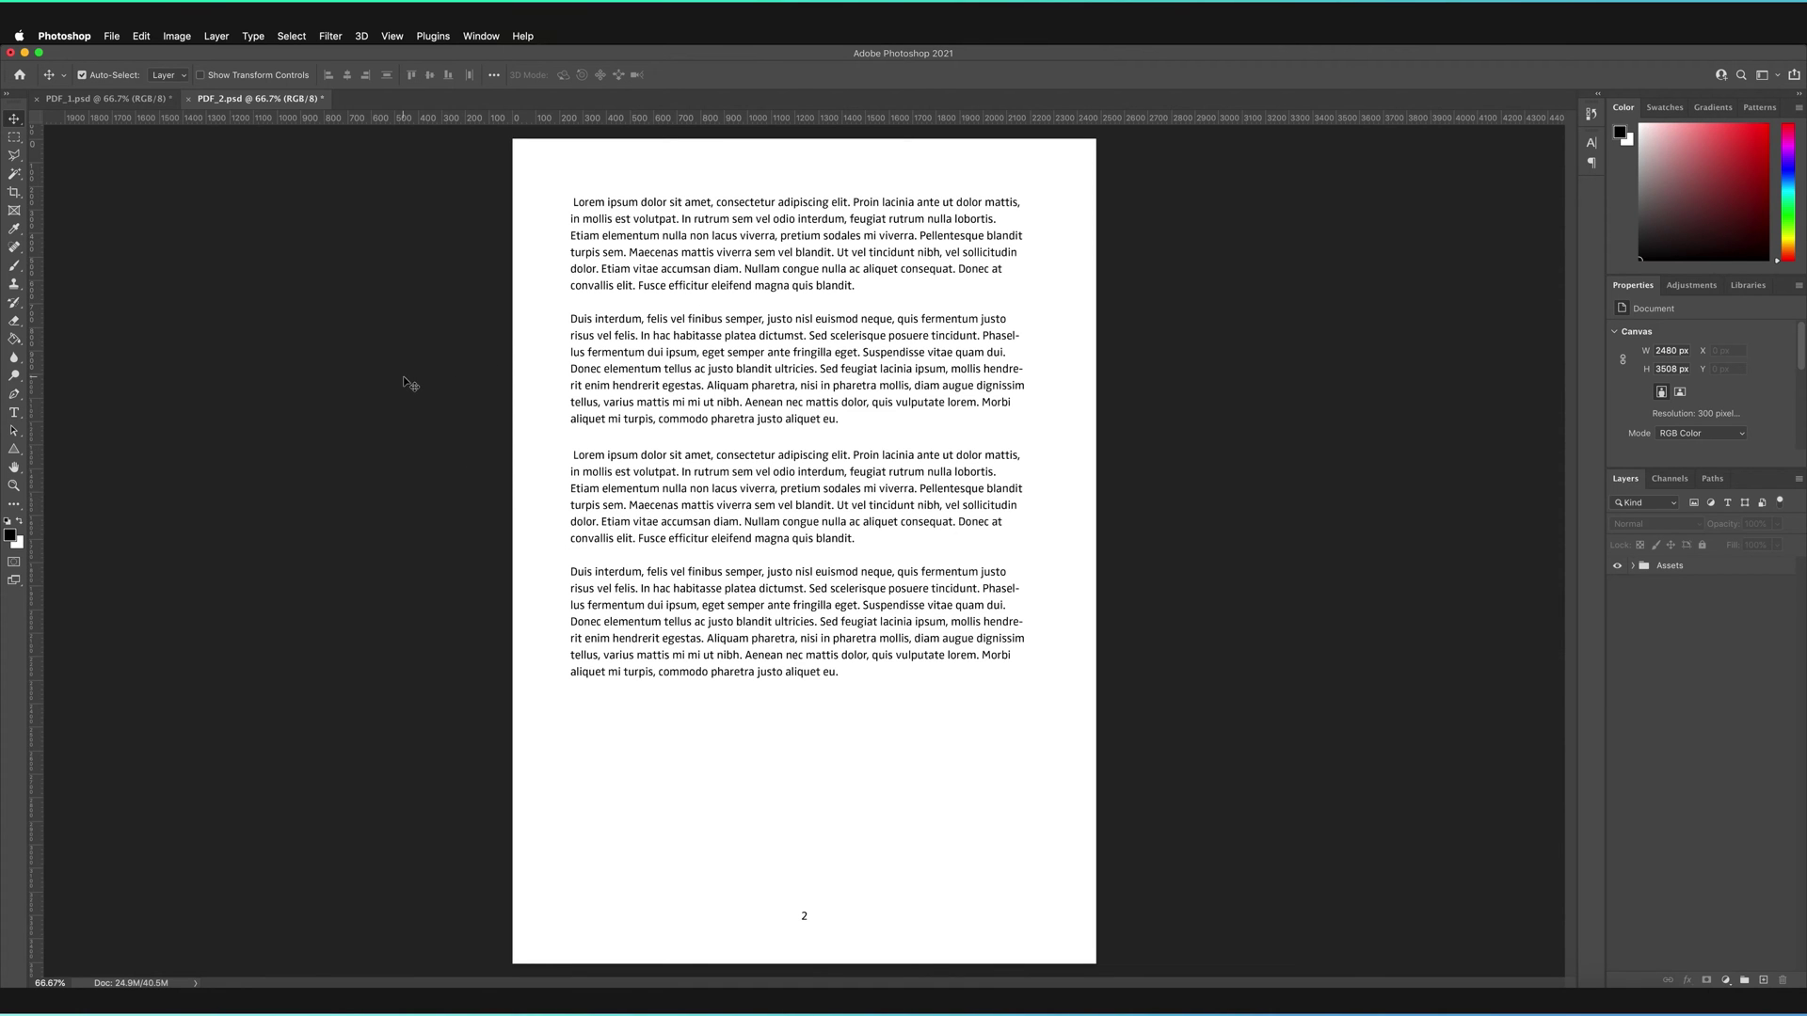
pyautogui.click(117, 99)
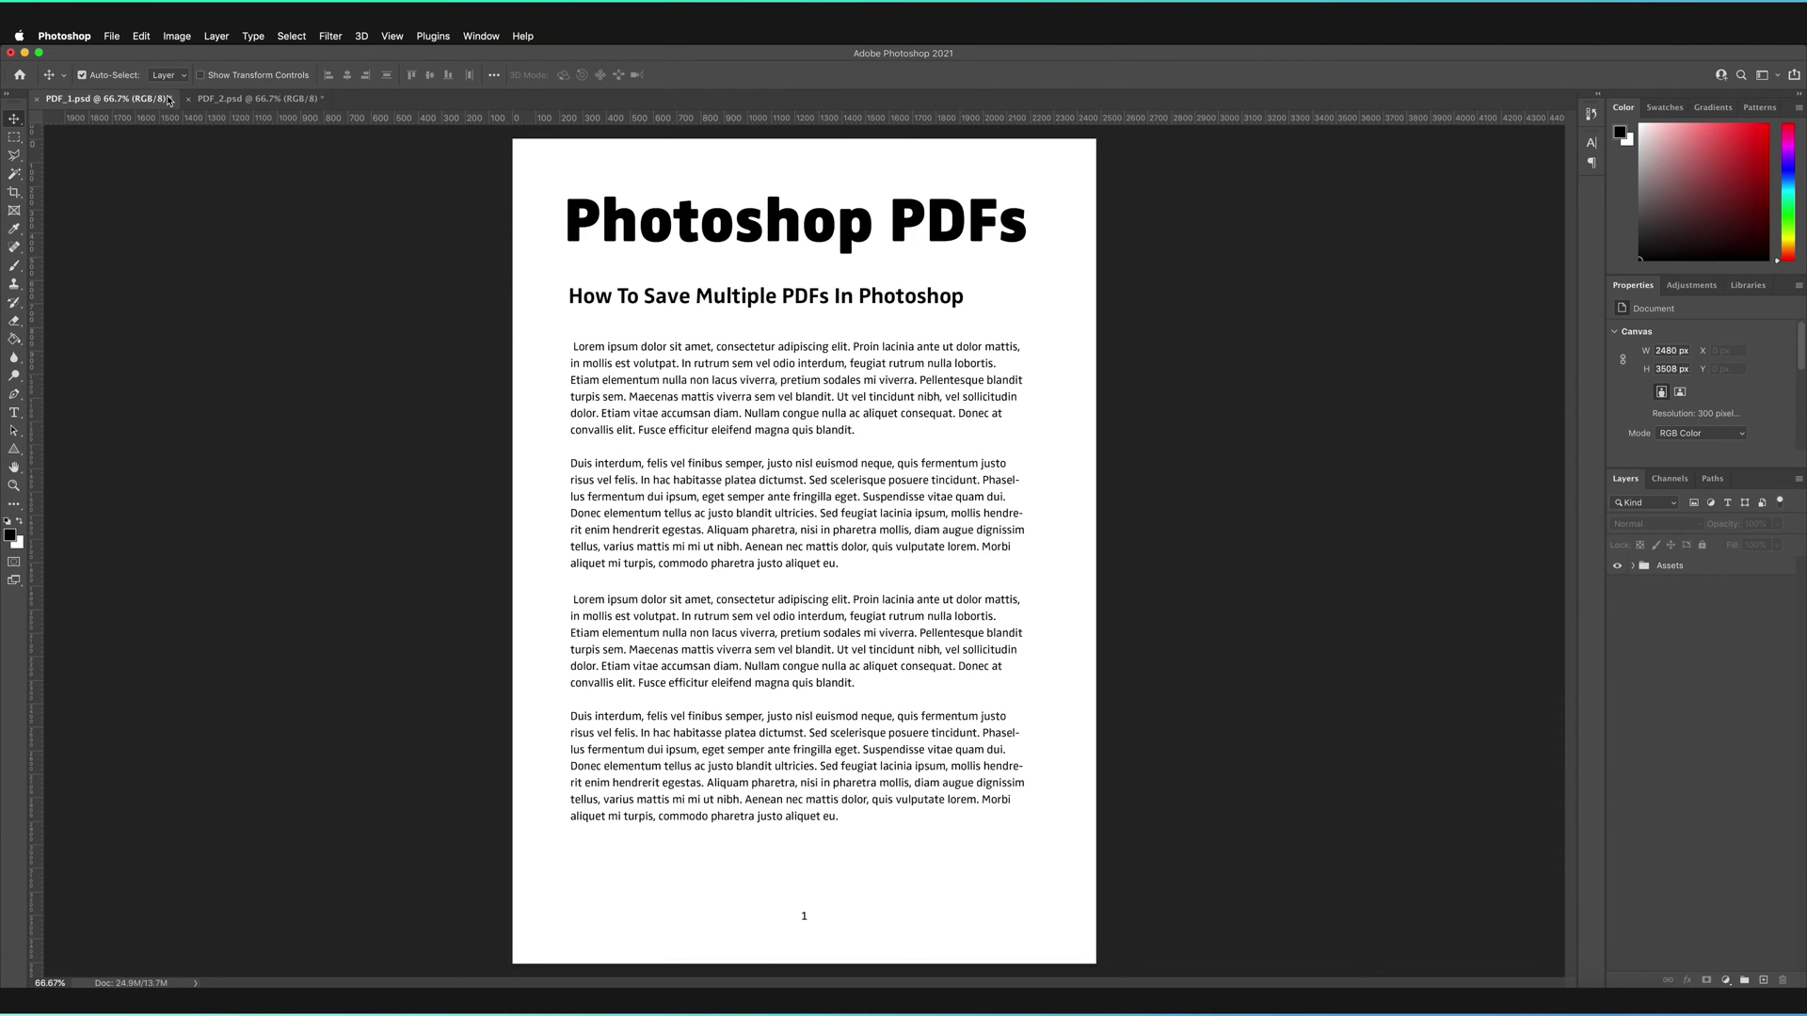
# Show PDF_2.psd, then cycle back to PDF_1.psd with Ctrl+Tab.
pyautogui.click(245, 100)
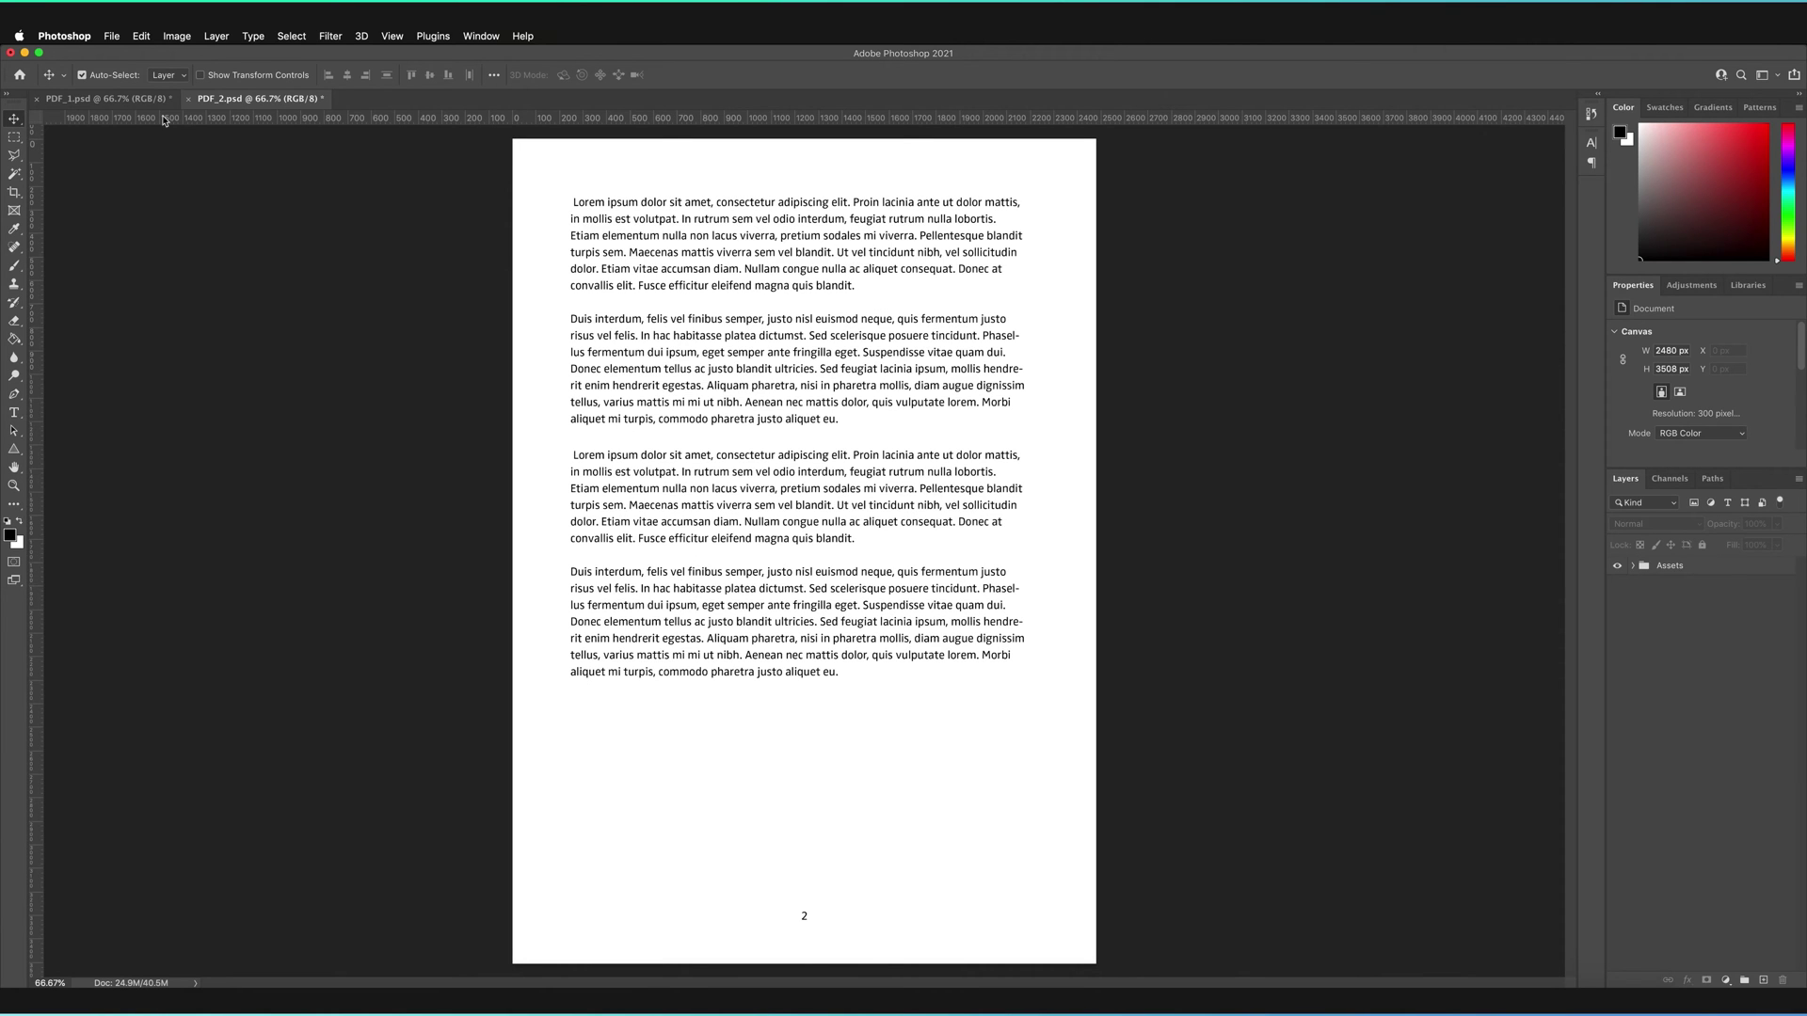
pyautogui.hotkey('ctrl', 'Tab')
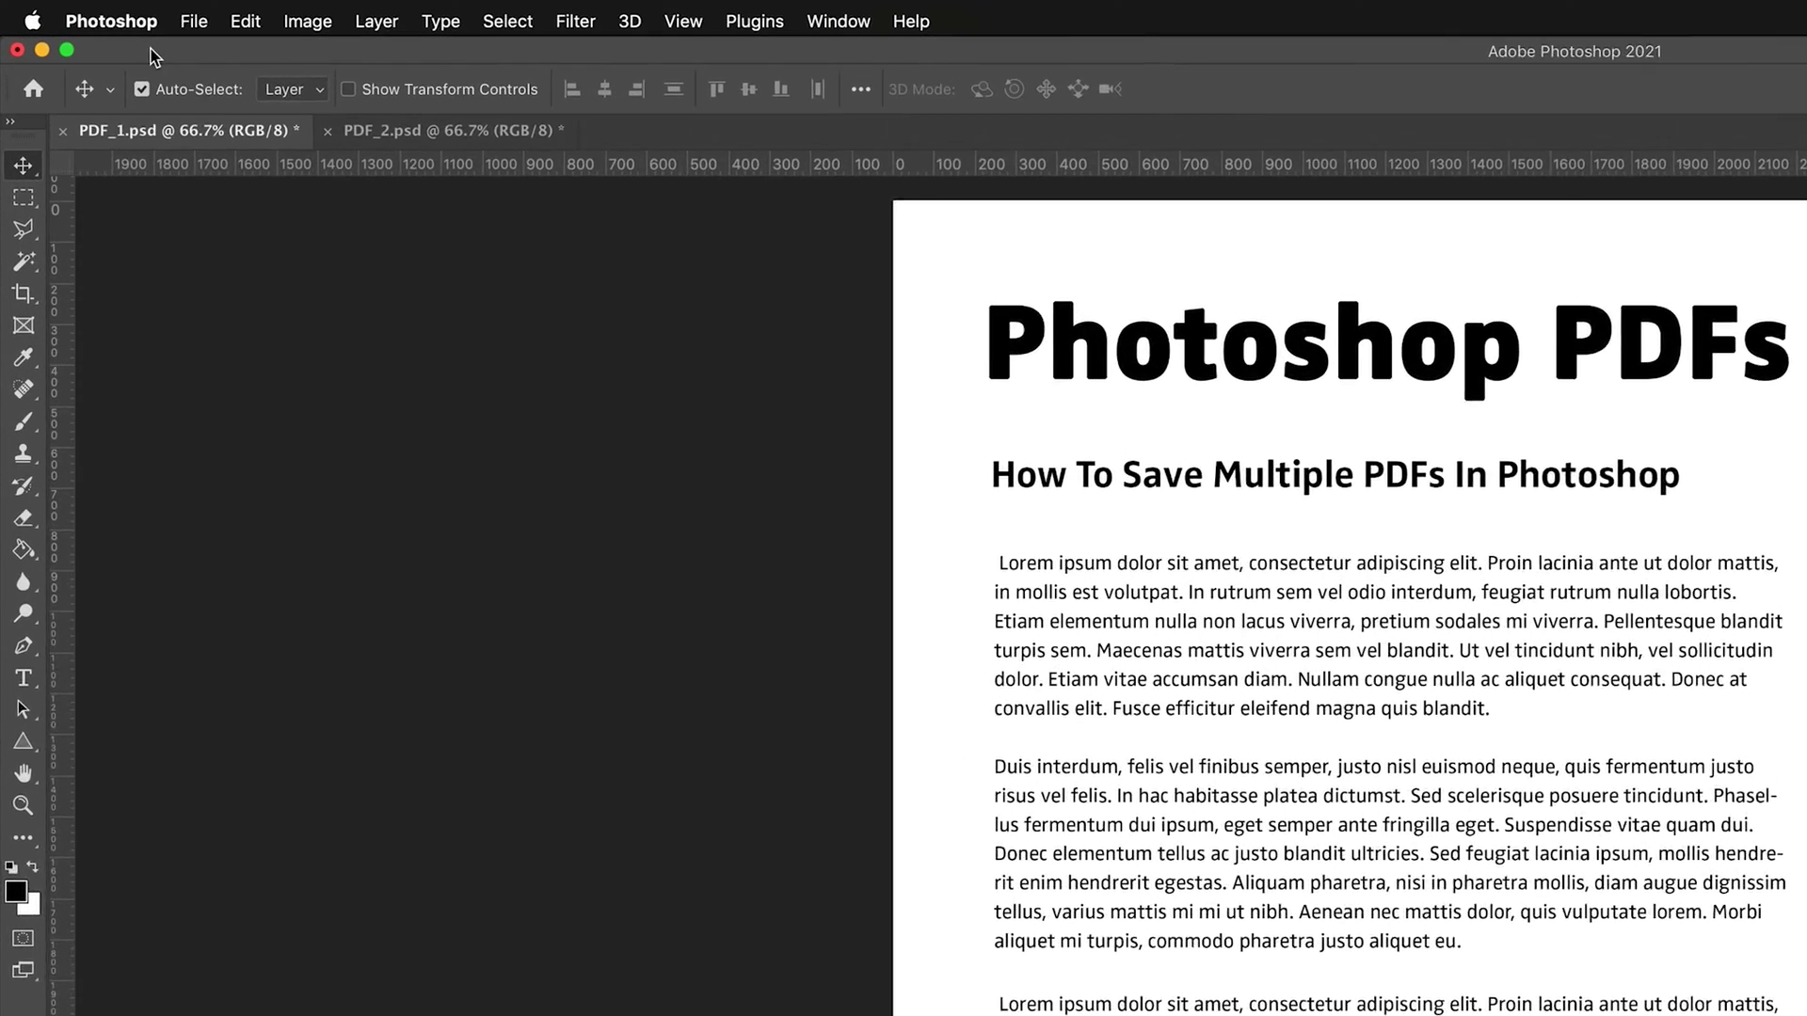
pyautogui.click(101, 33)
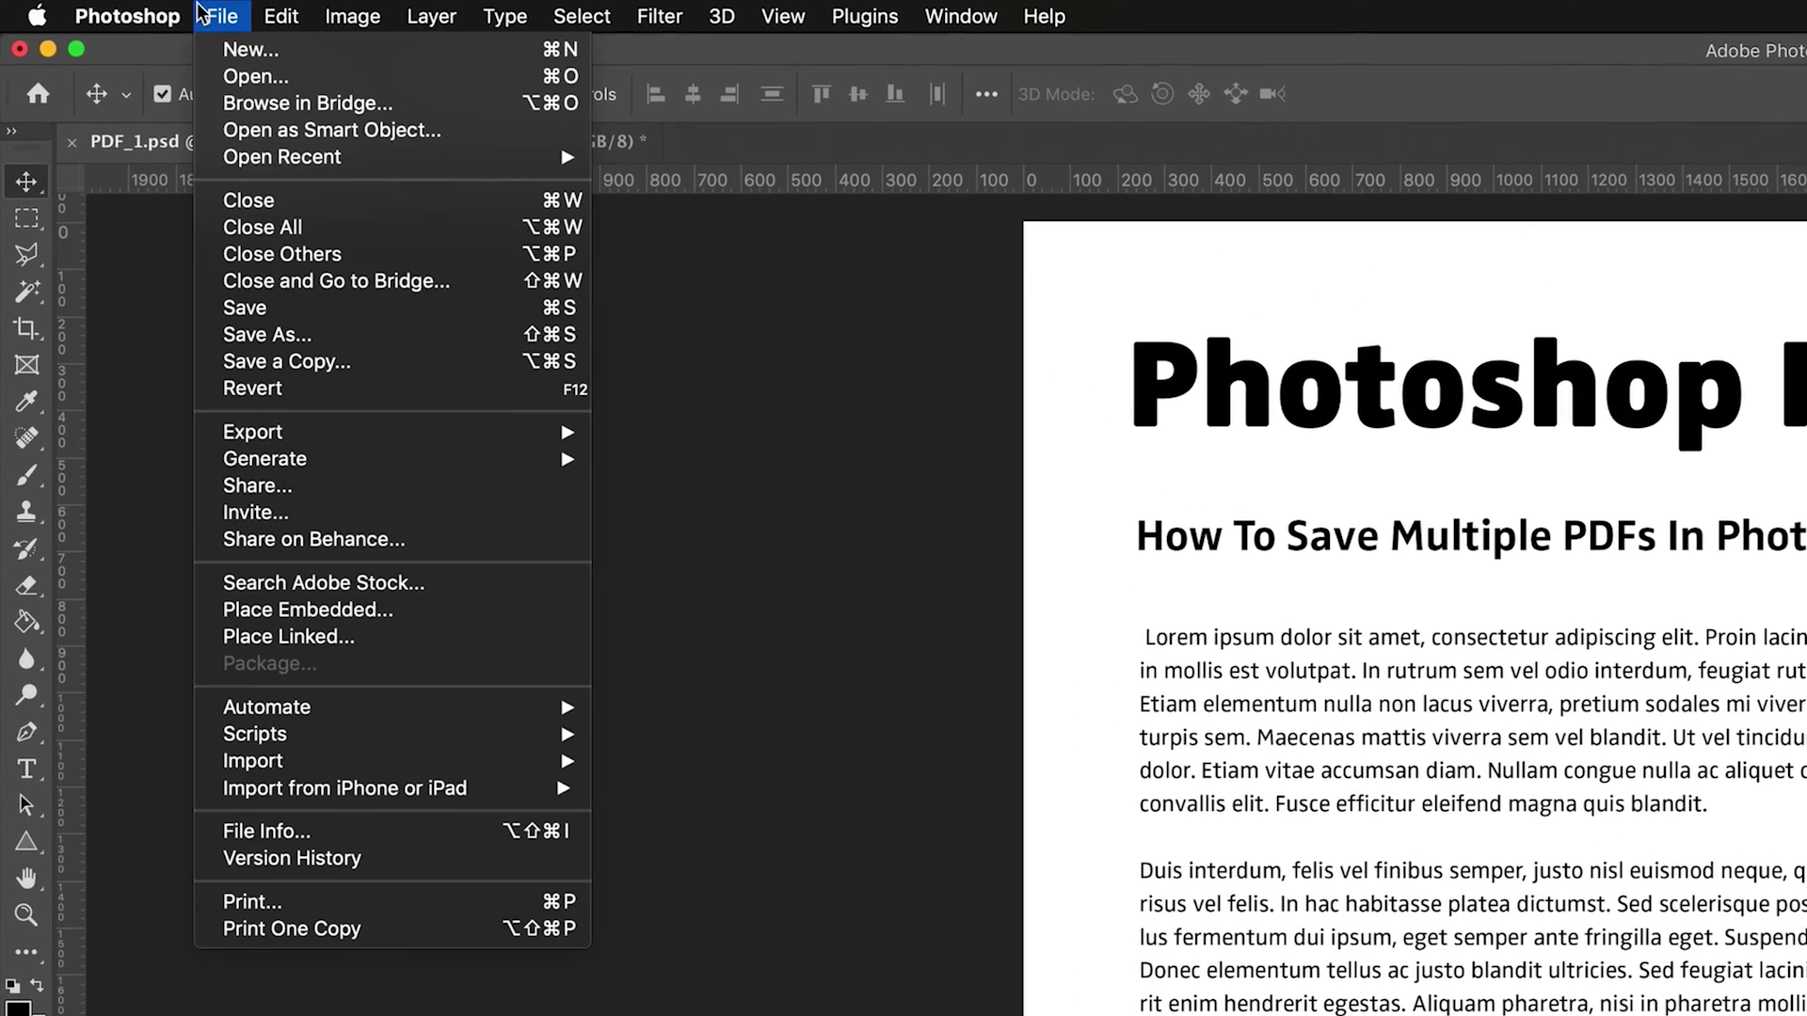
pyautogui.click(320, 363)
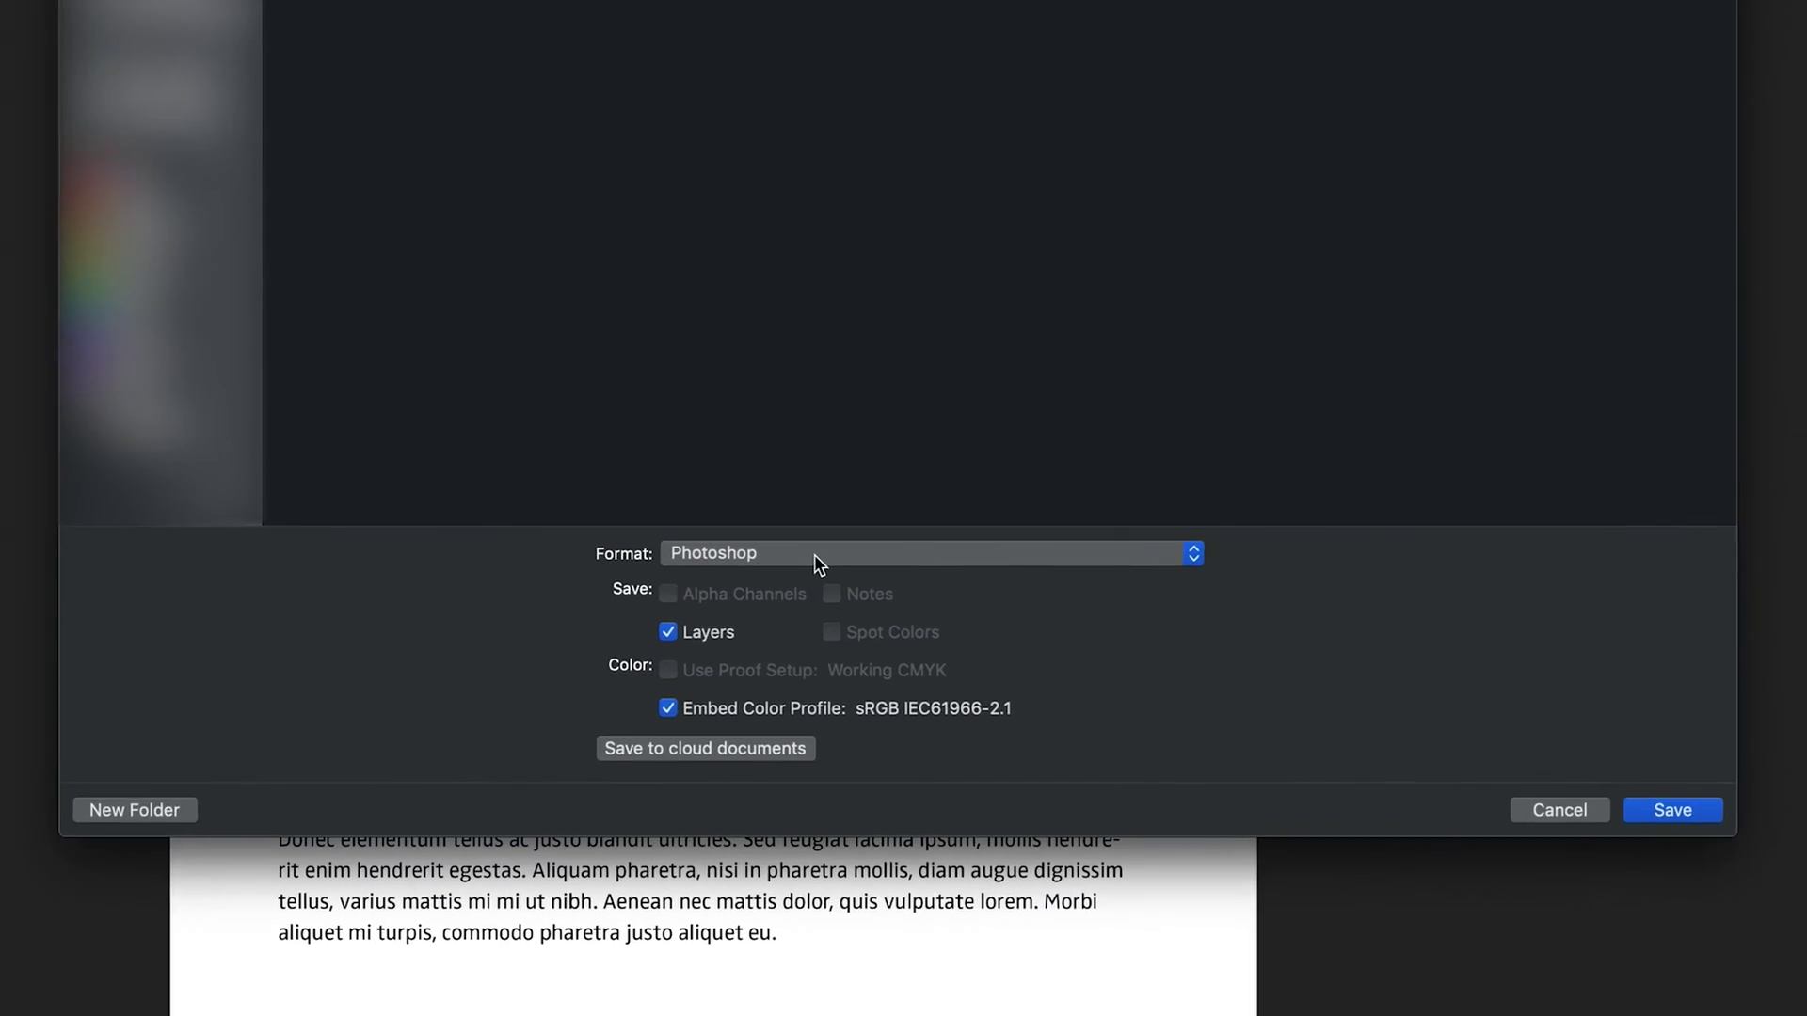
pyautogui.click(831, 761)
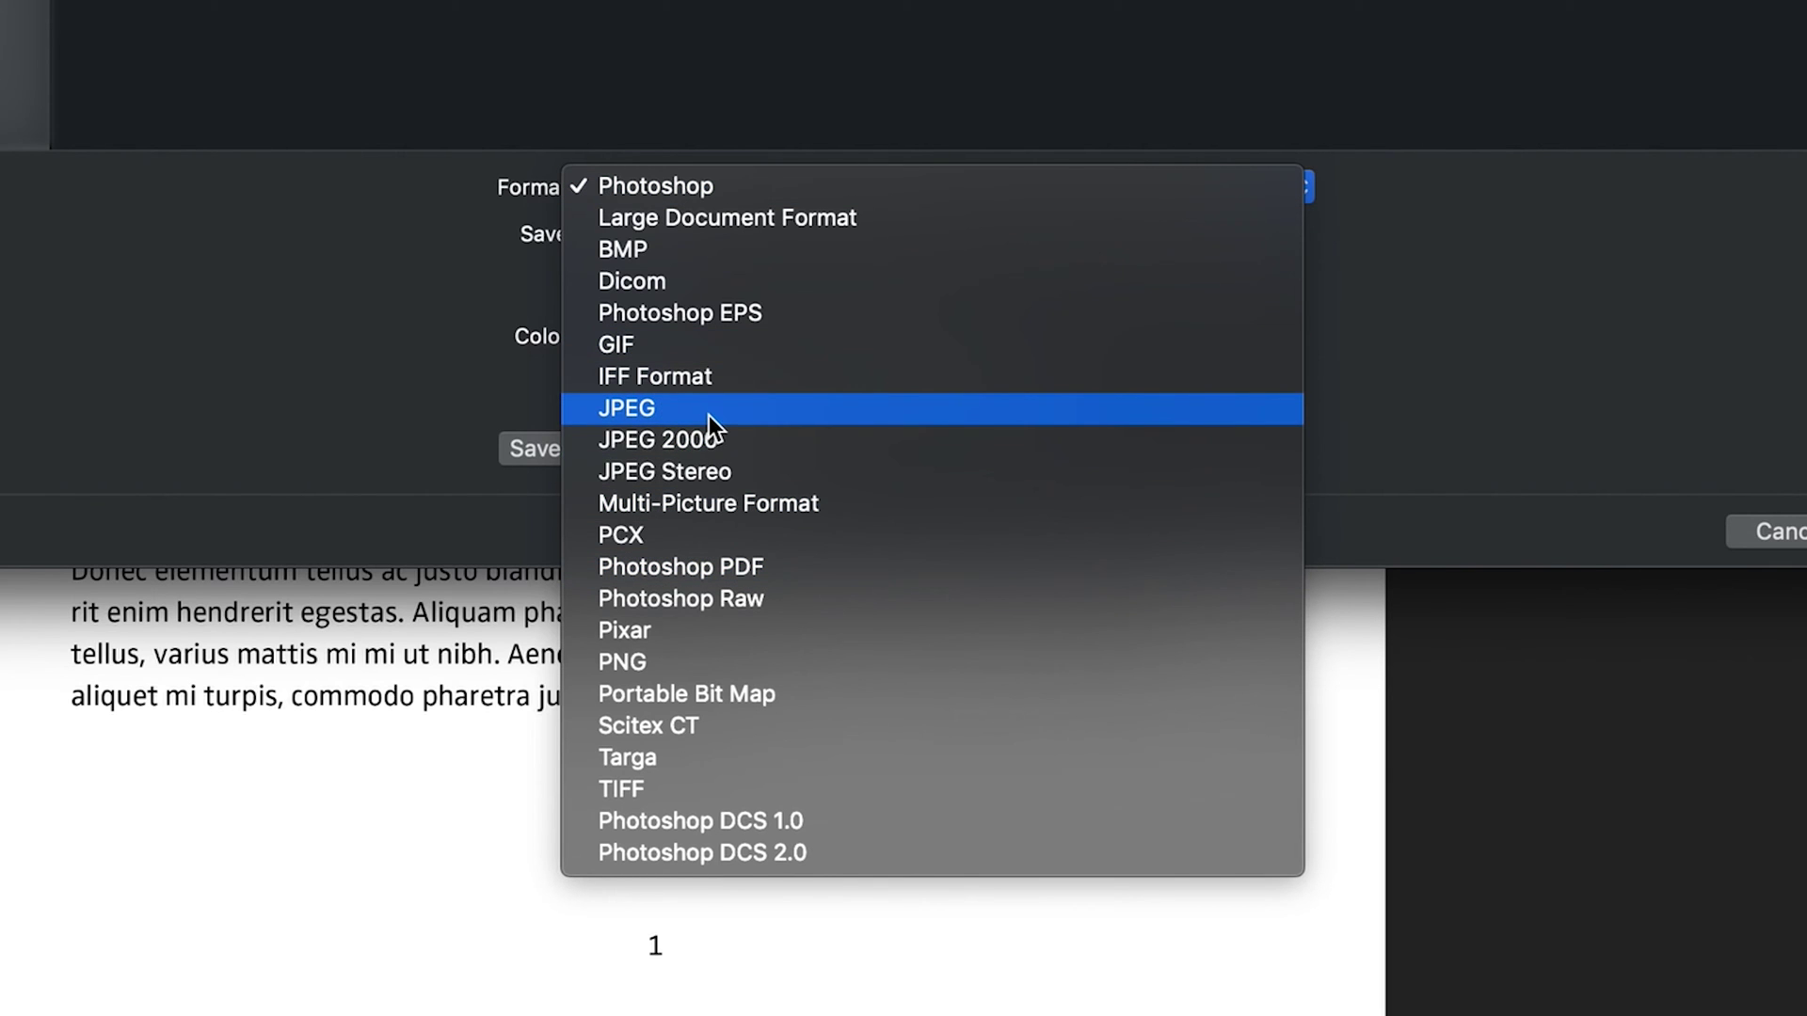
pyautogui.click(1635, 435)
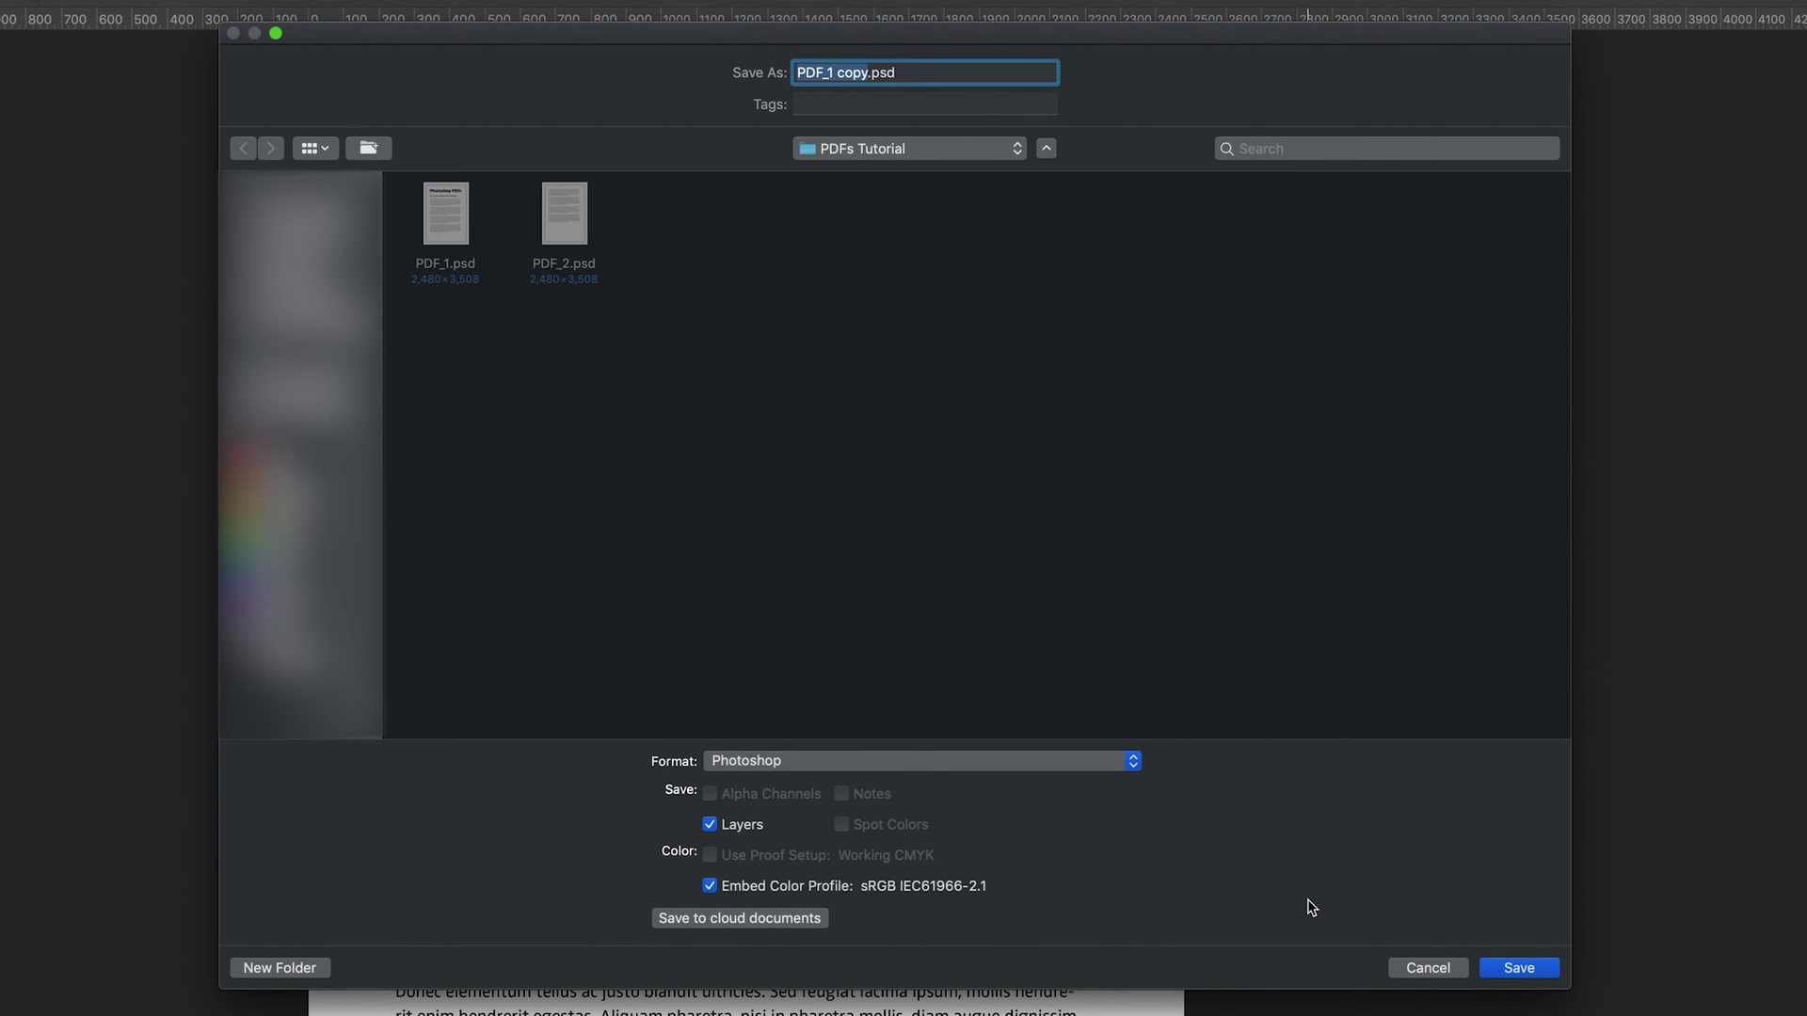
pyautogui.click(1415, 969)
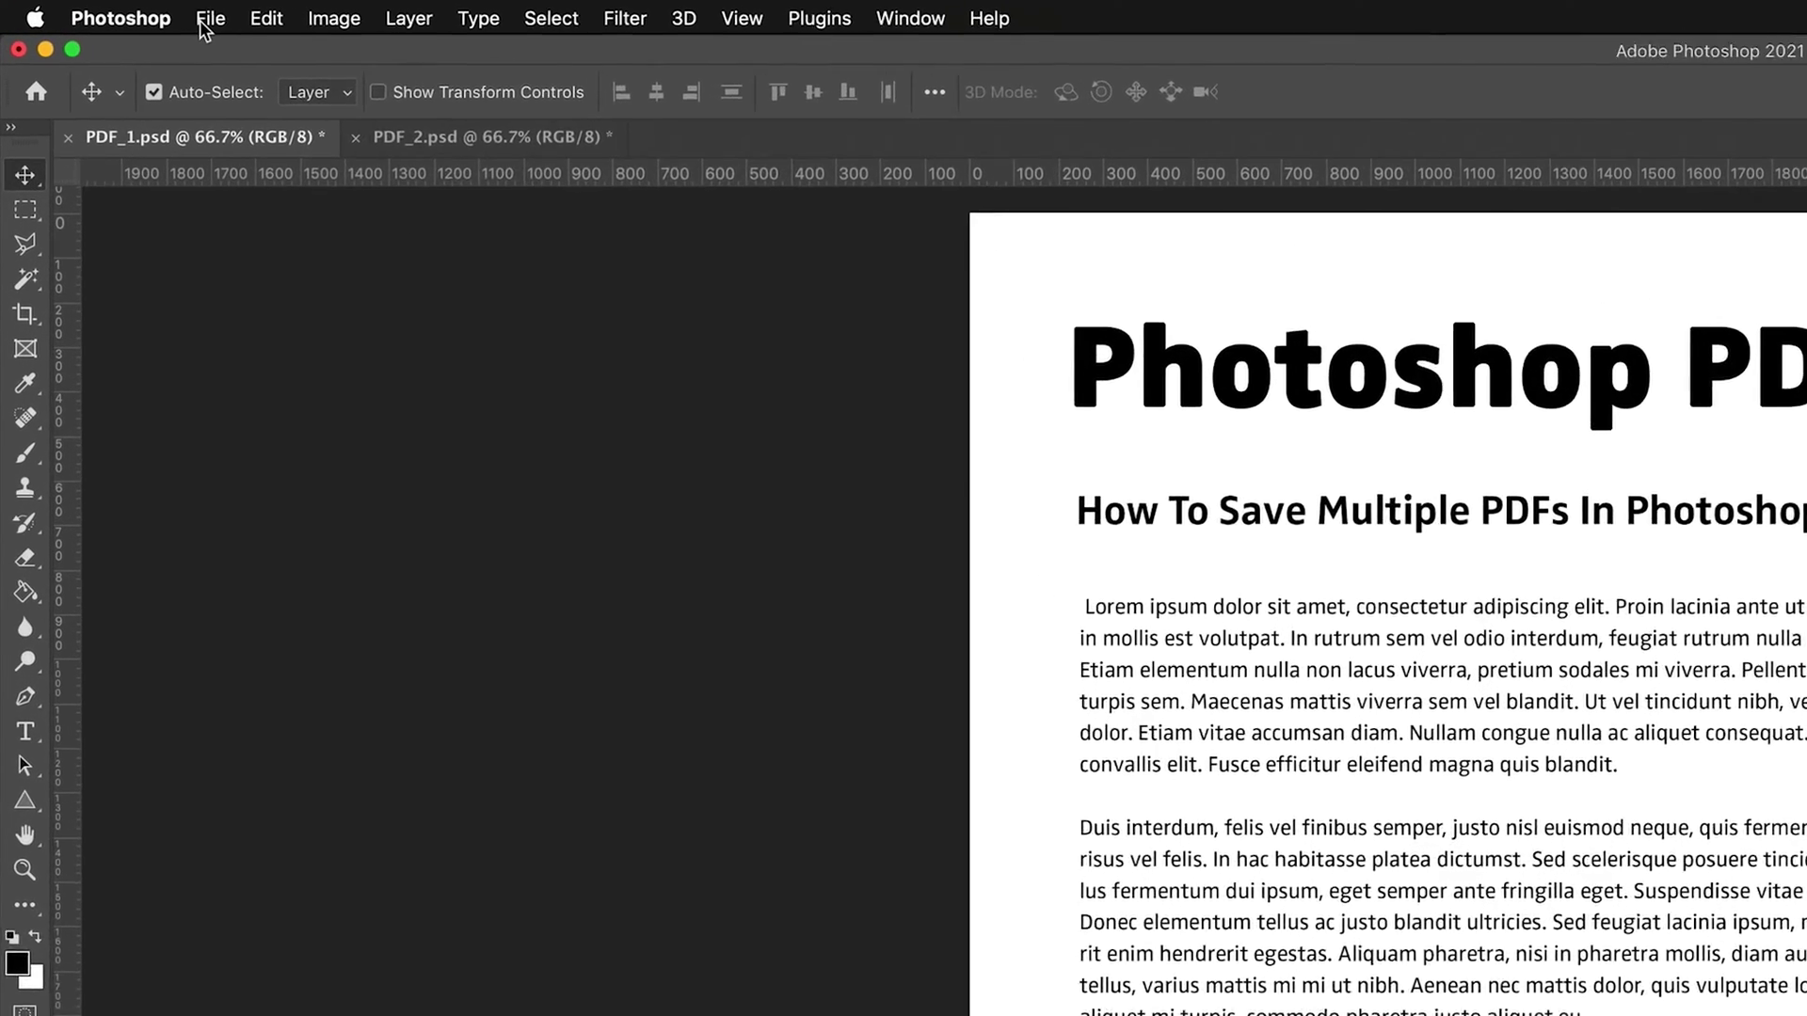
# Open the PDF Presentation dialog from File > Automate.
pyautogui.click(169, 29)
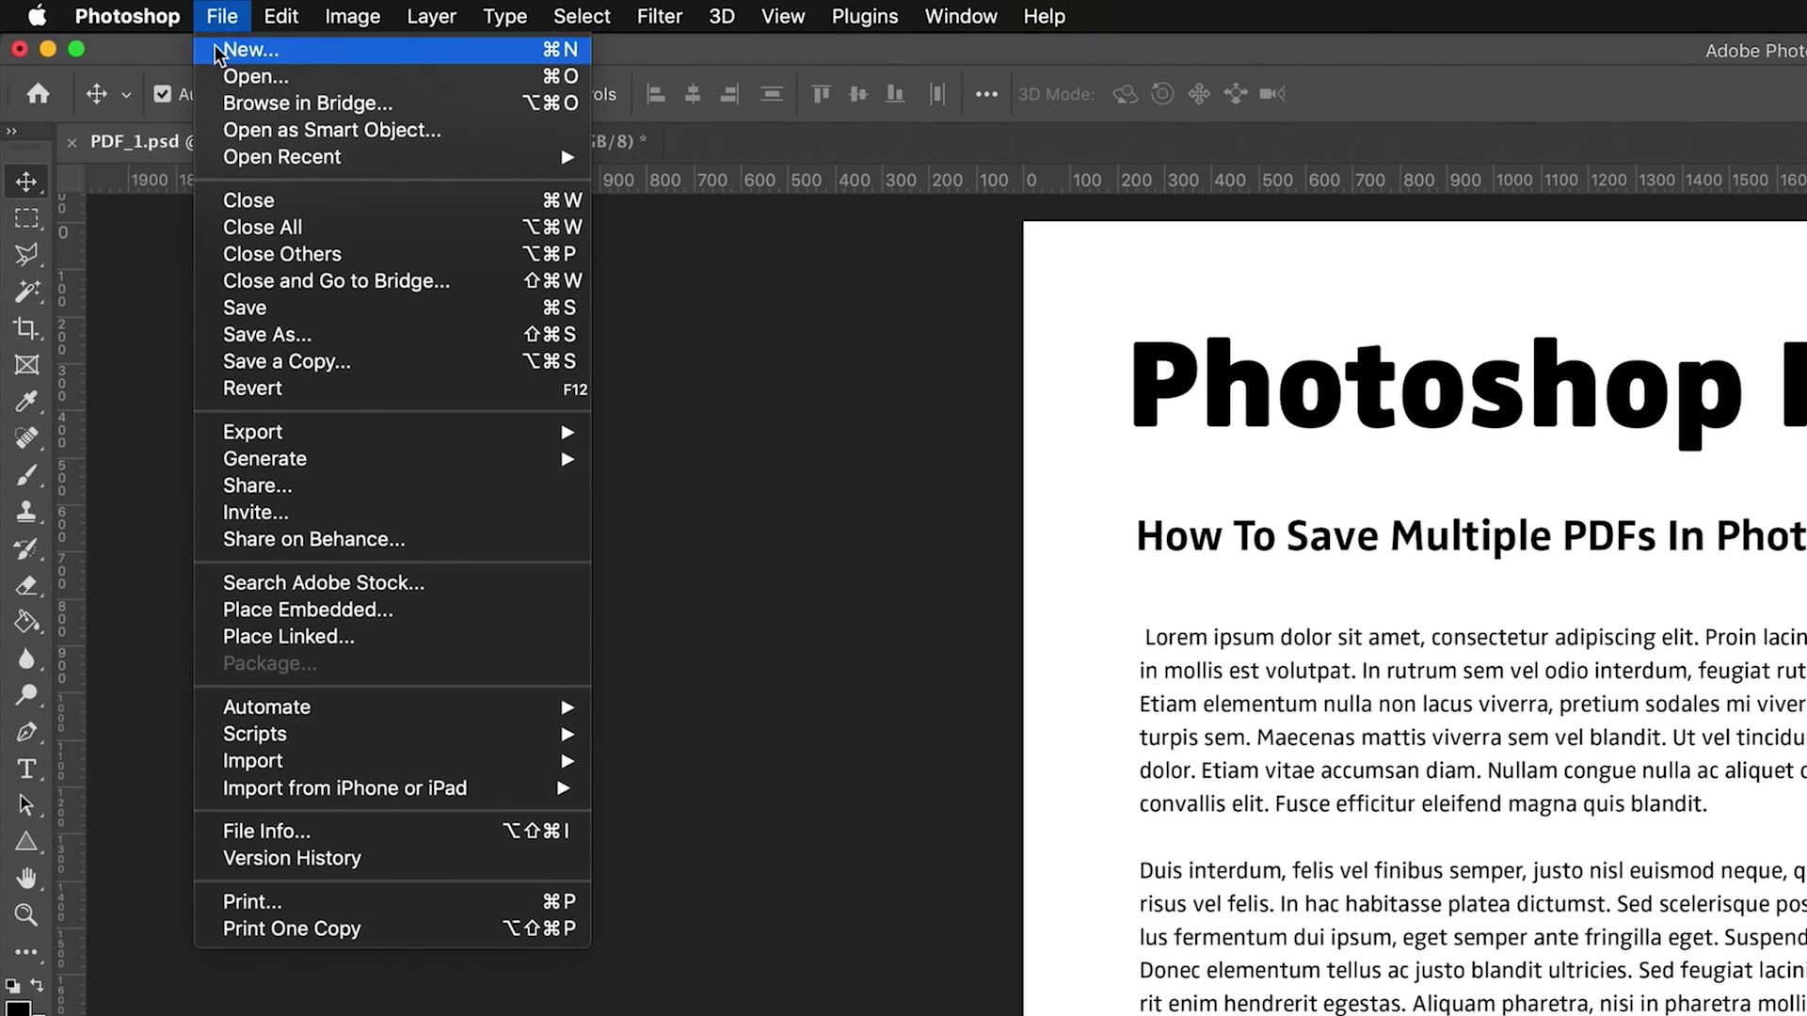
pyautogui.moveTo(328, 708)
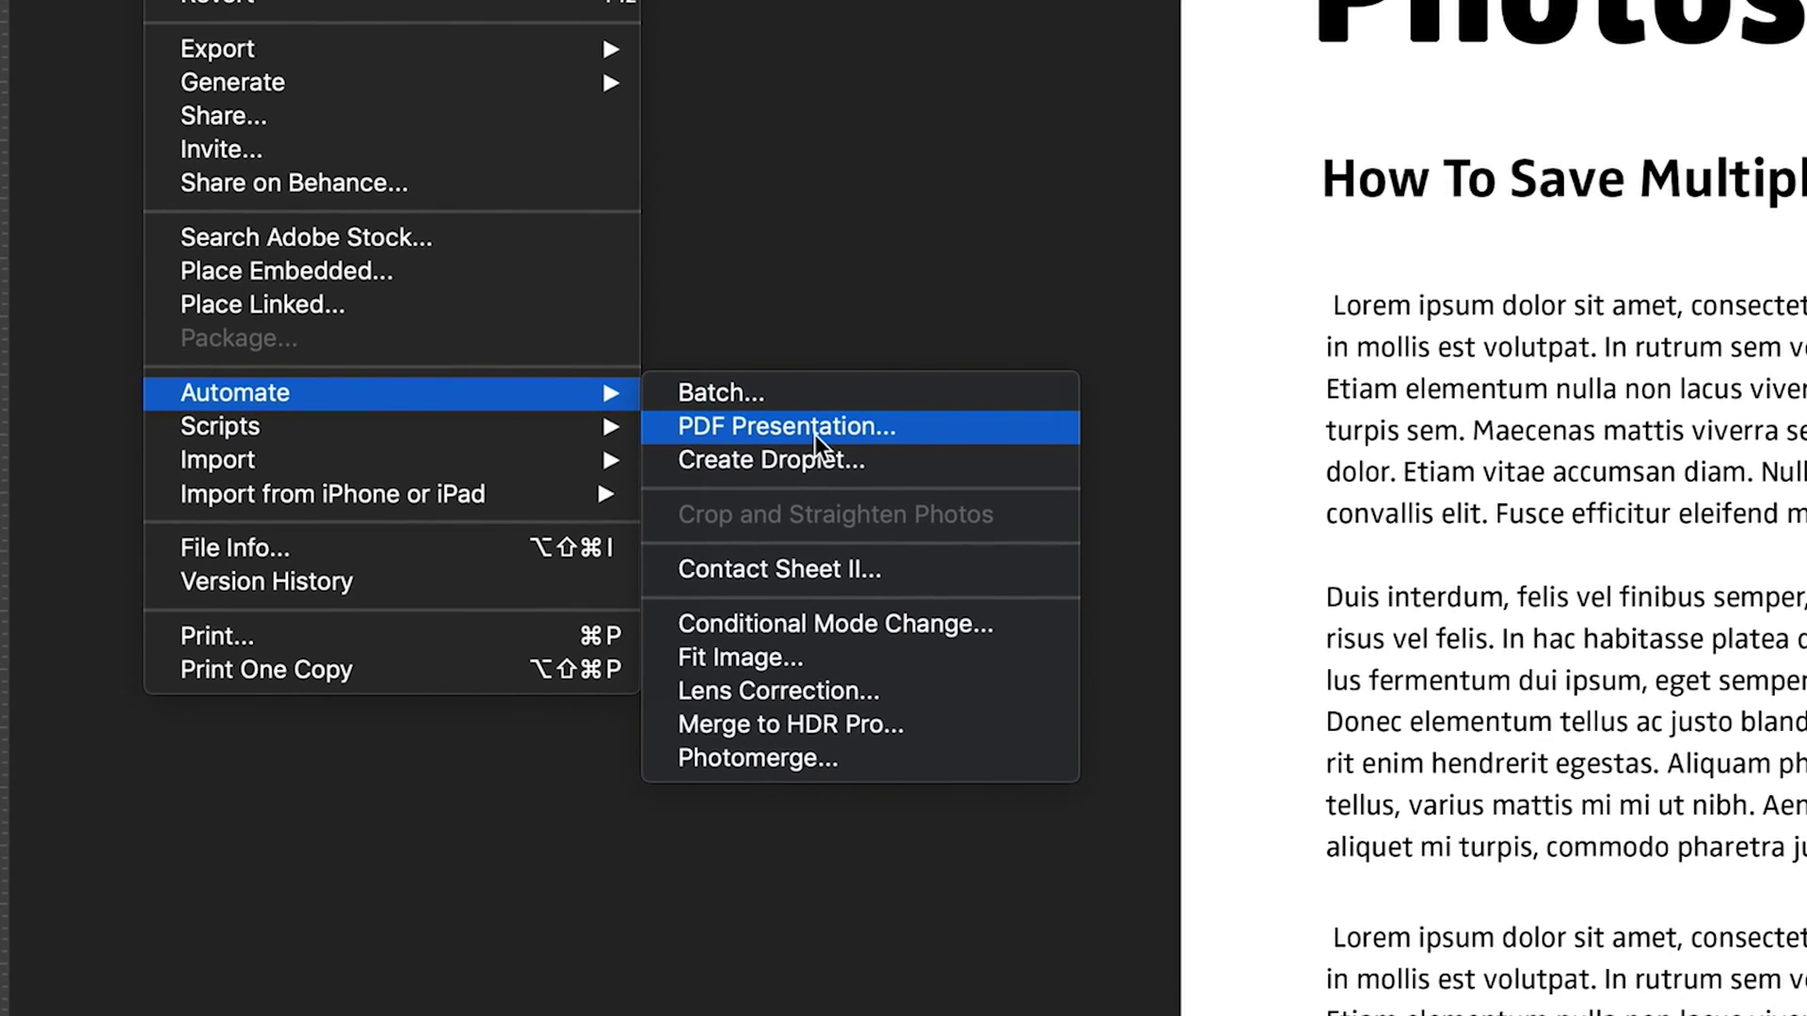
pyautogui.click(815, 434)
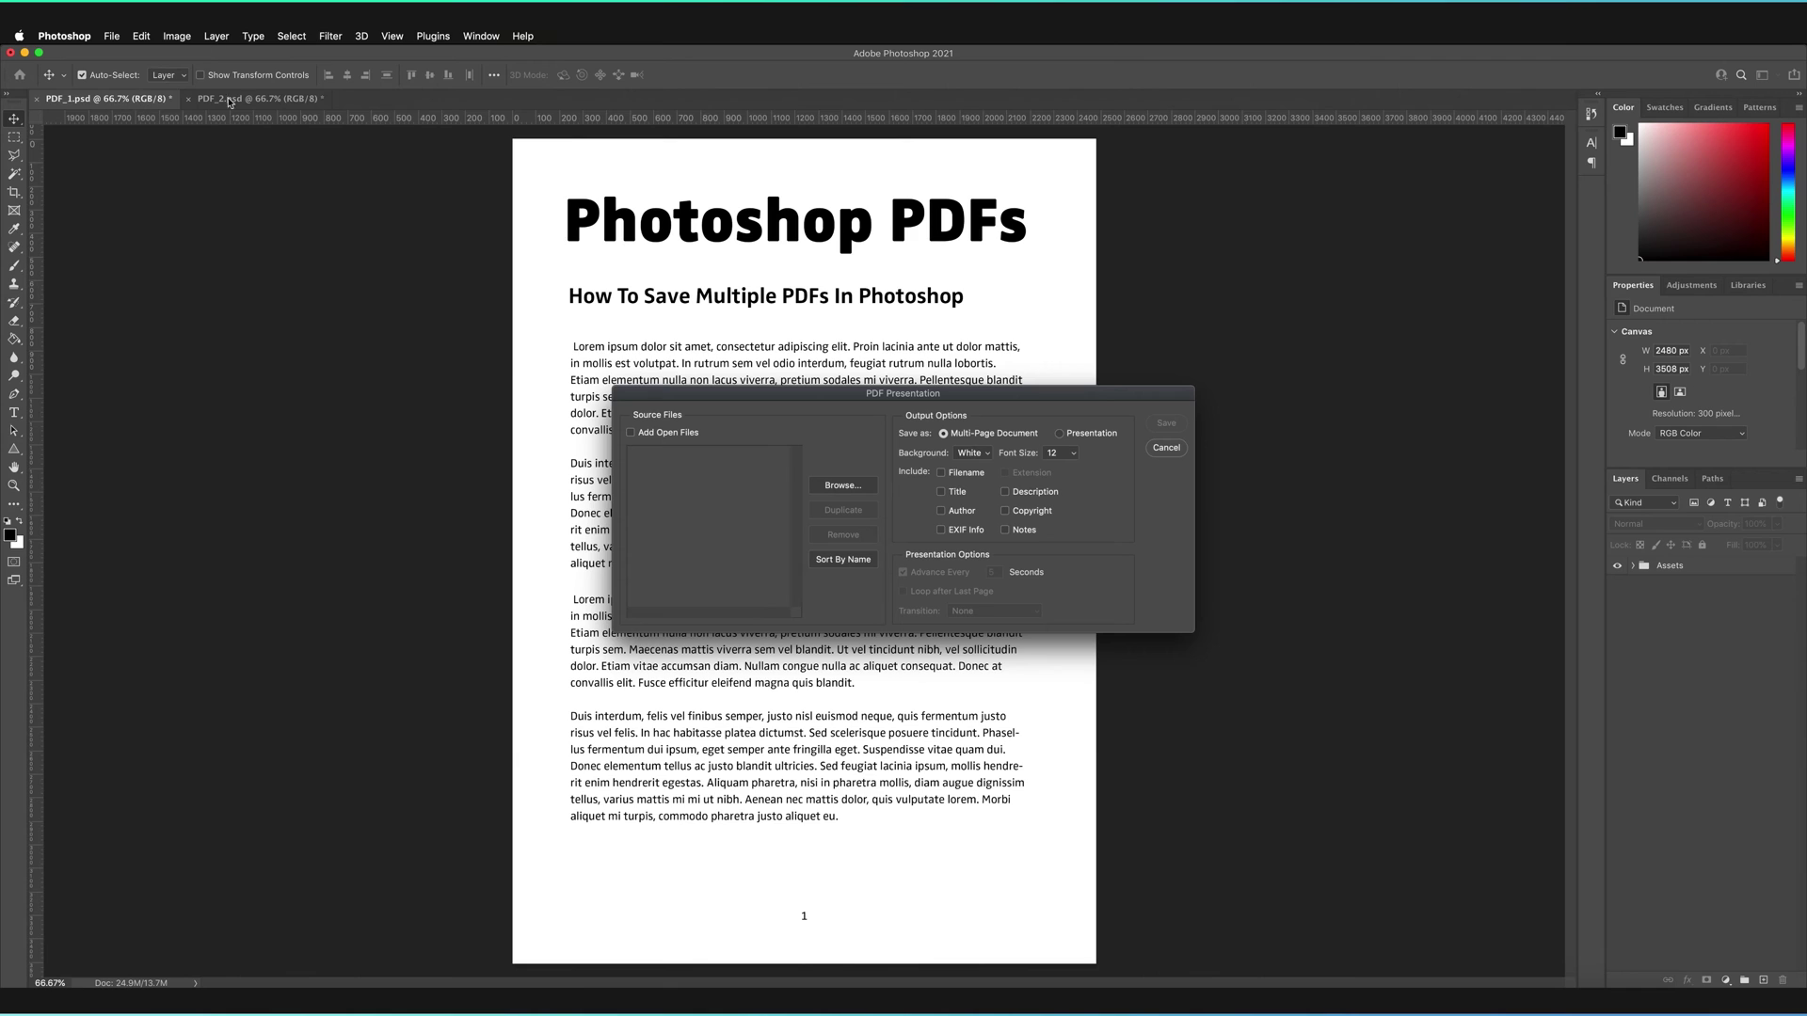
# Add the open files, then remove PDF_1.psd and PDF_2.psd from Source Files.
pyautogui.click(659, 433)
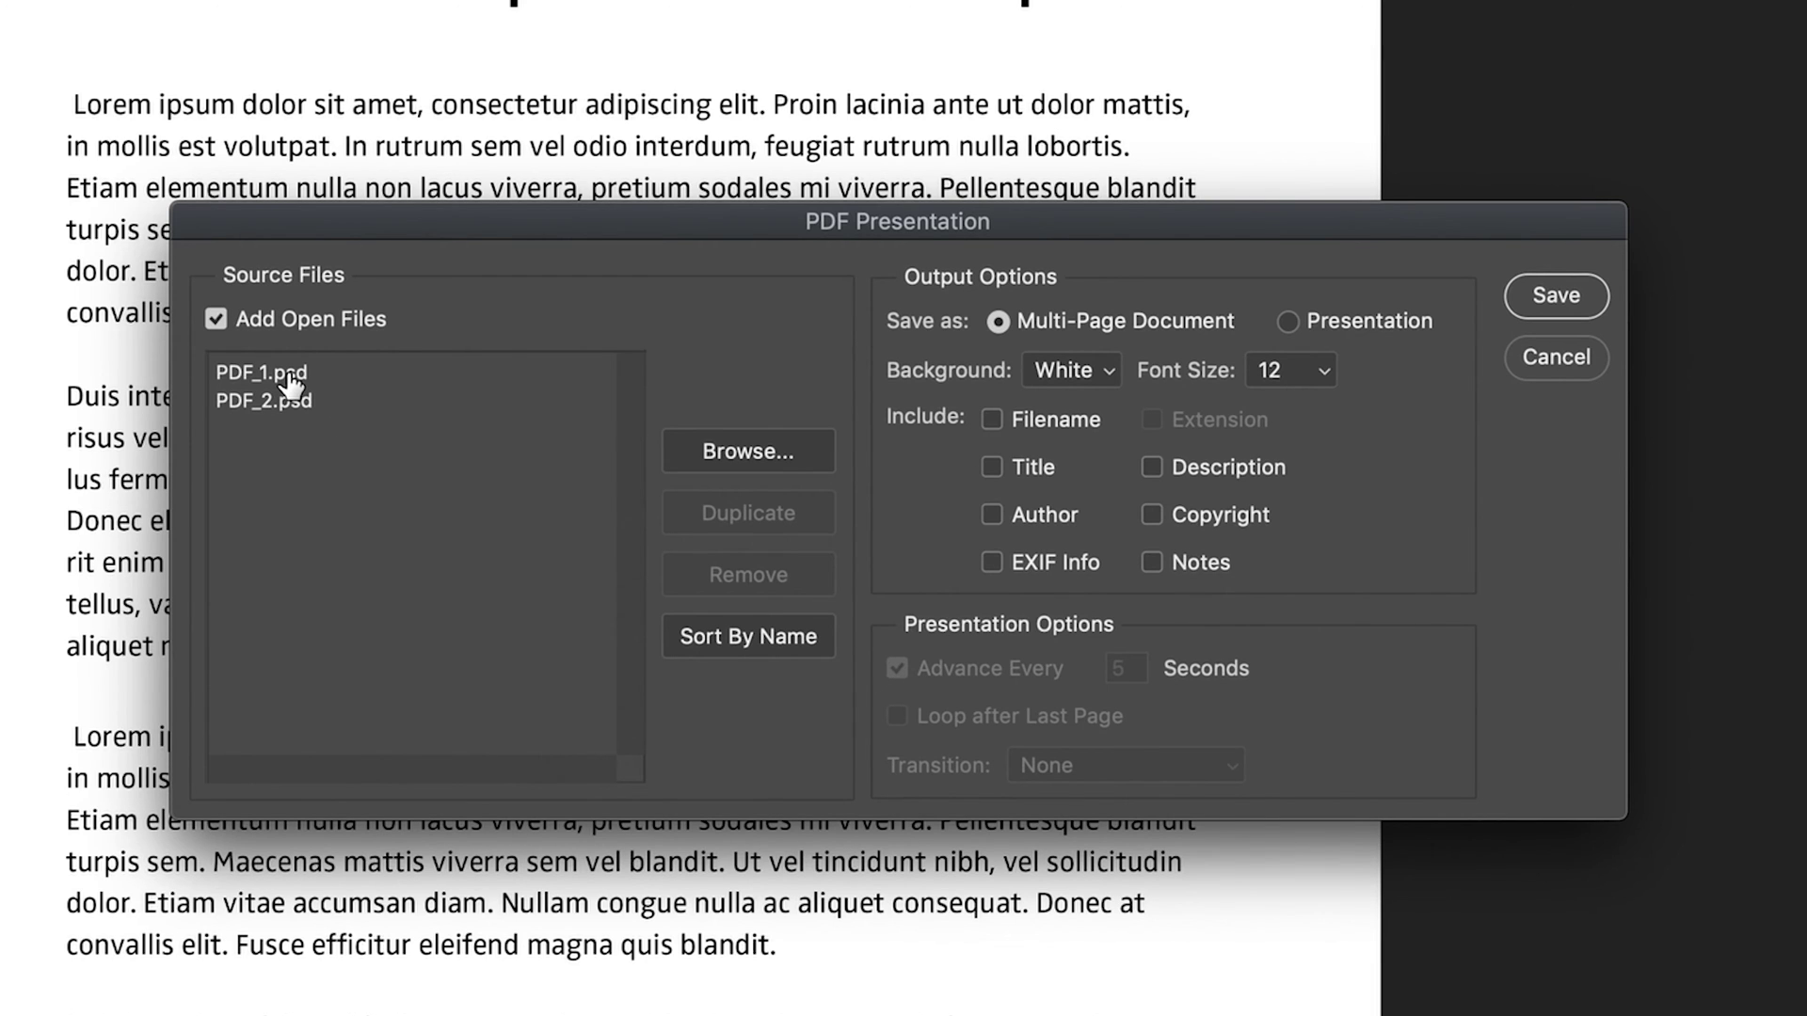
pyautogui.click(291, 385)
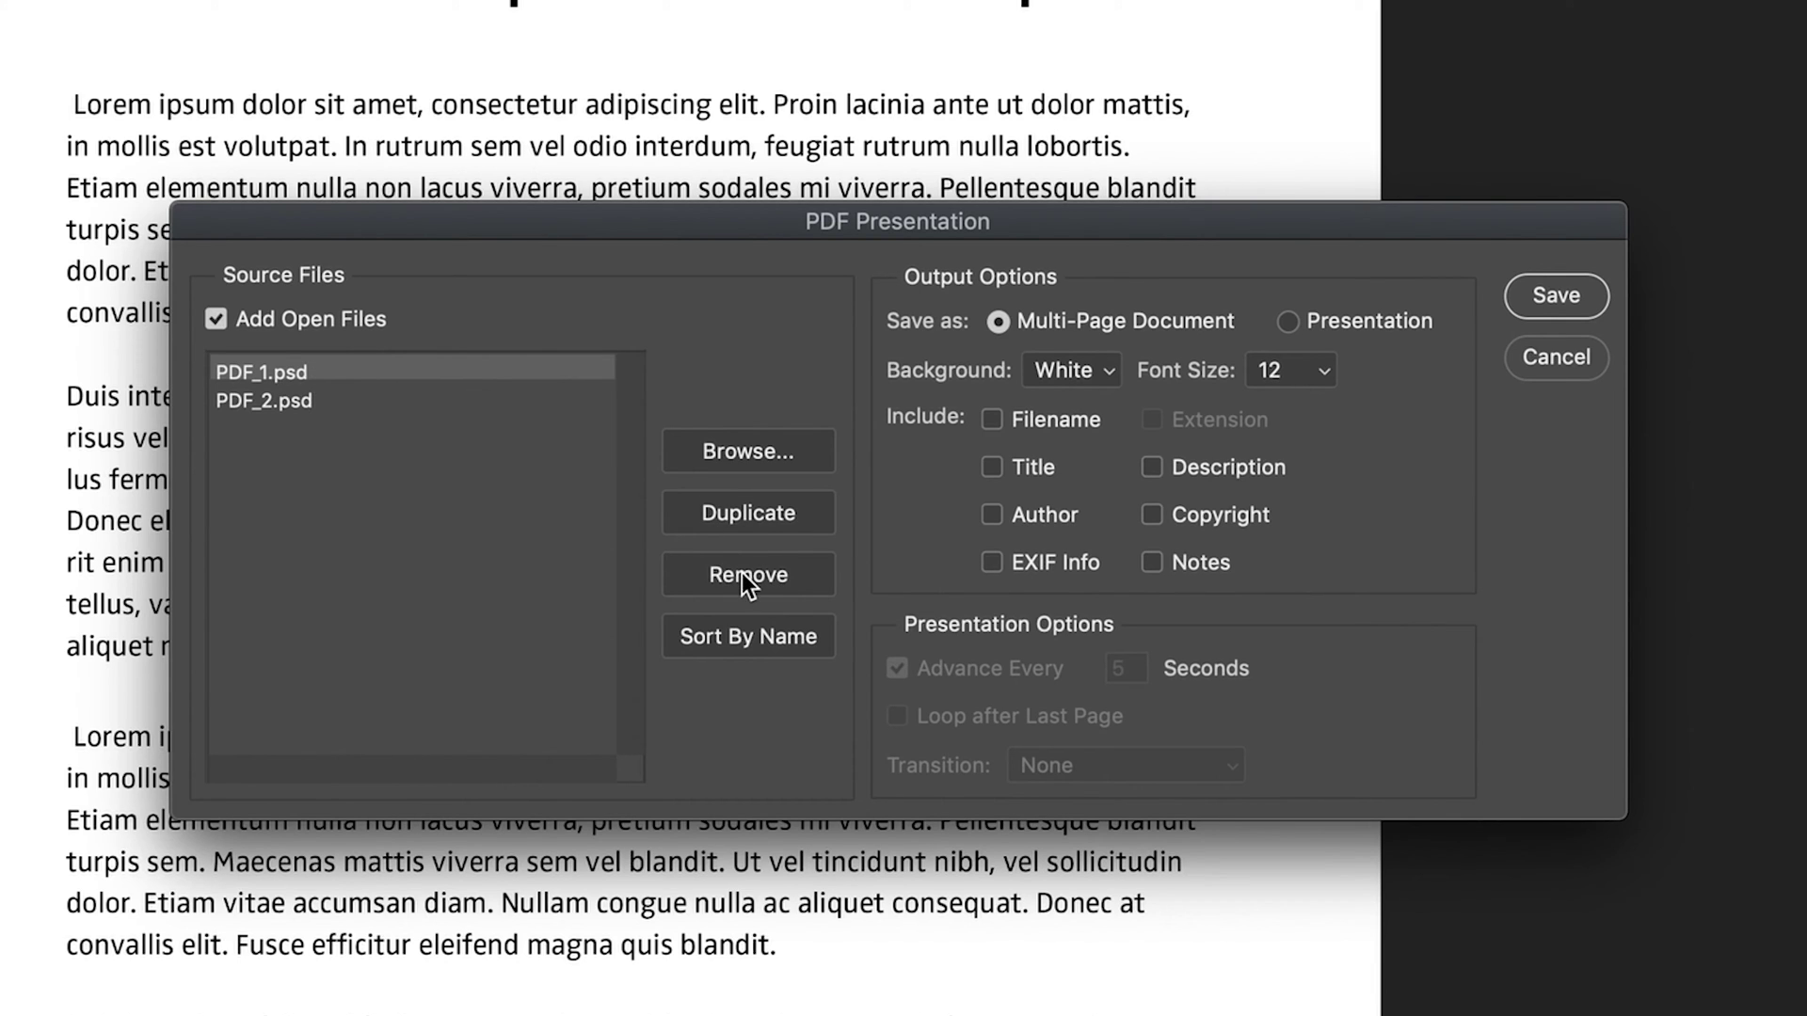
pyautogui.click(743, 578)
pyautogui.click(287, 381)
pyautogui.click(727, 574)
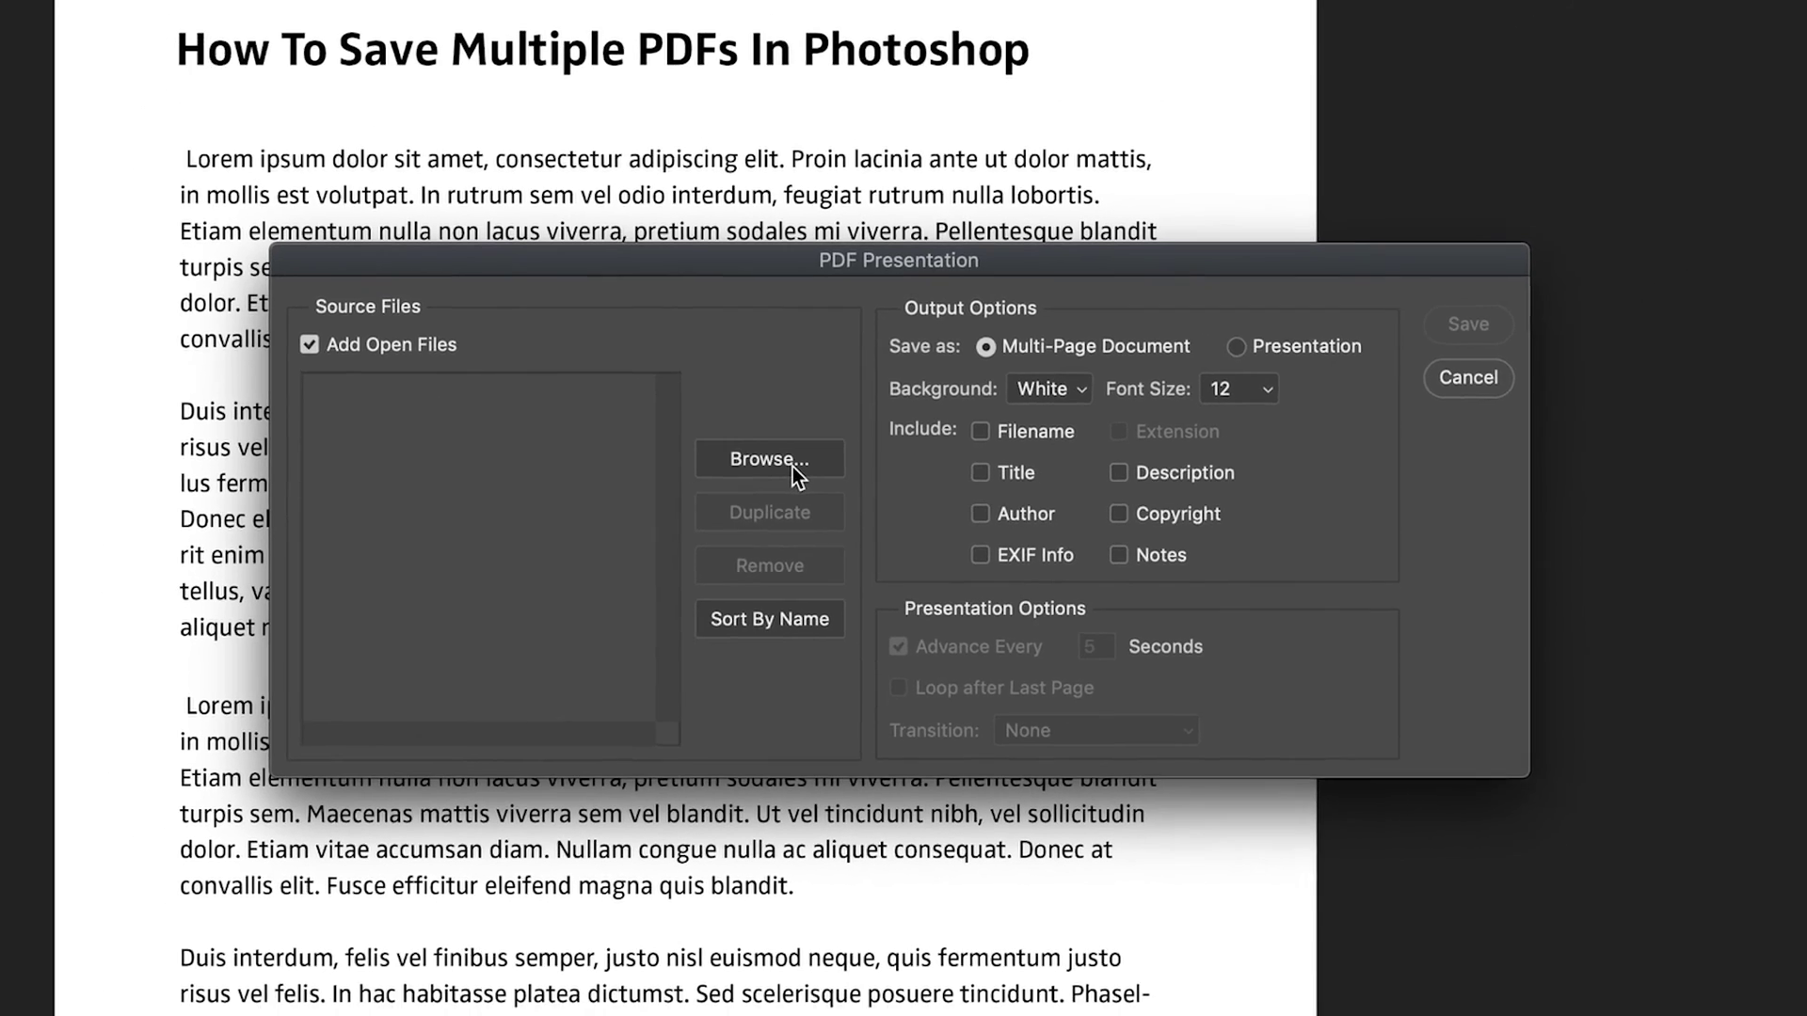
# Browse the PDFs Tutorial folder and add both PDF_1.psd and PDF_2.psd.
pyautogui.click(772, 457)
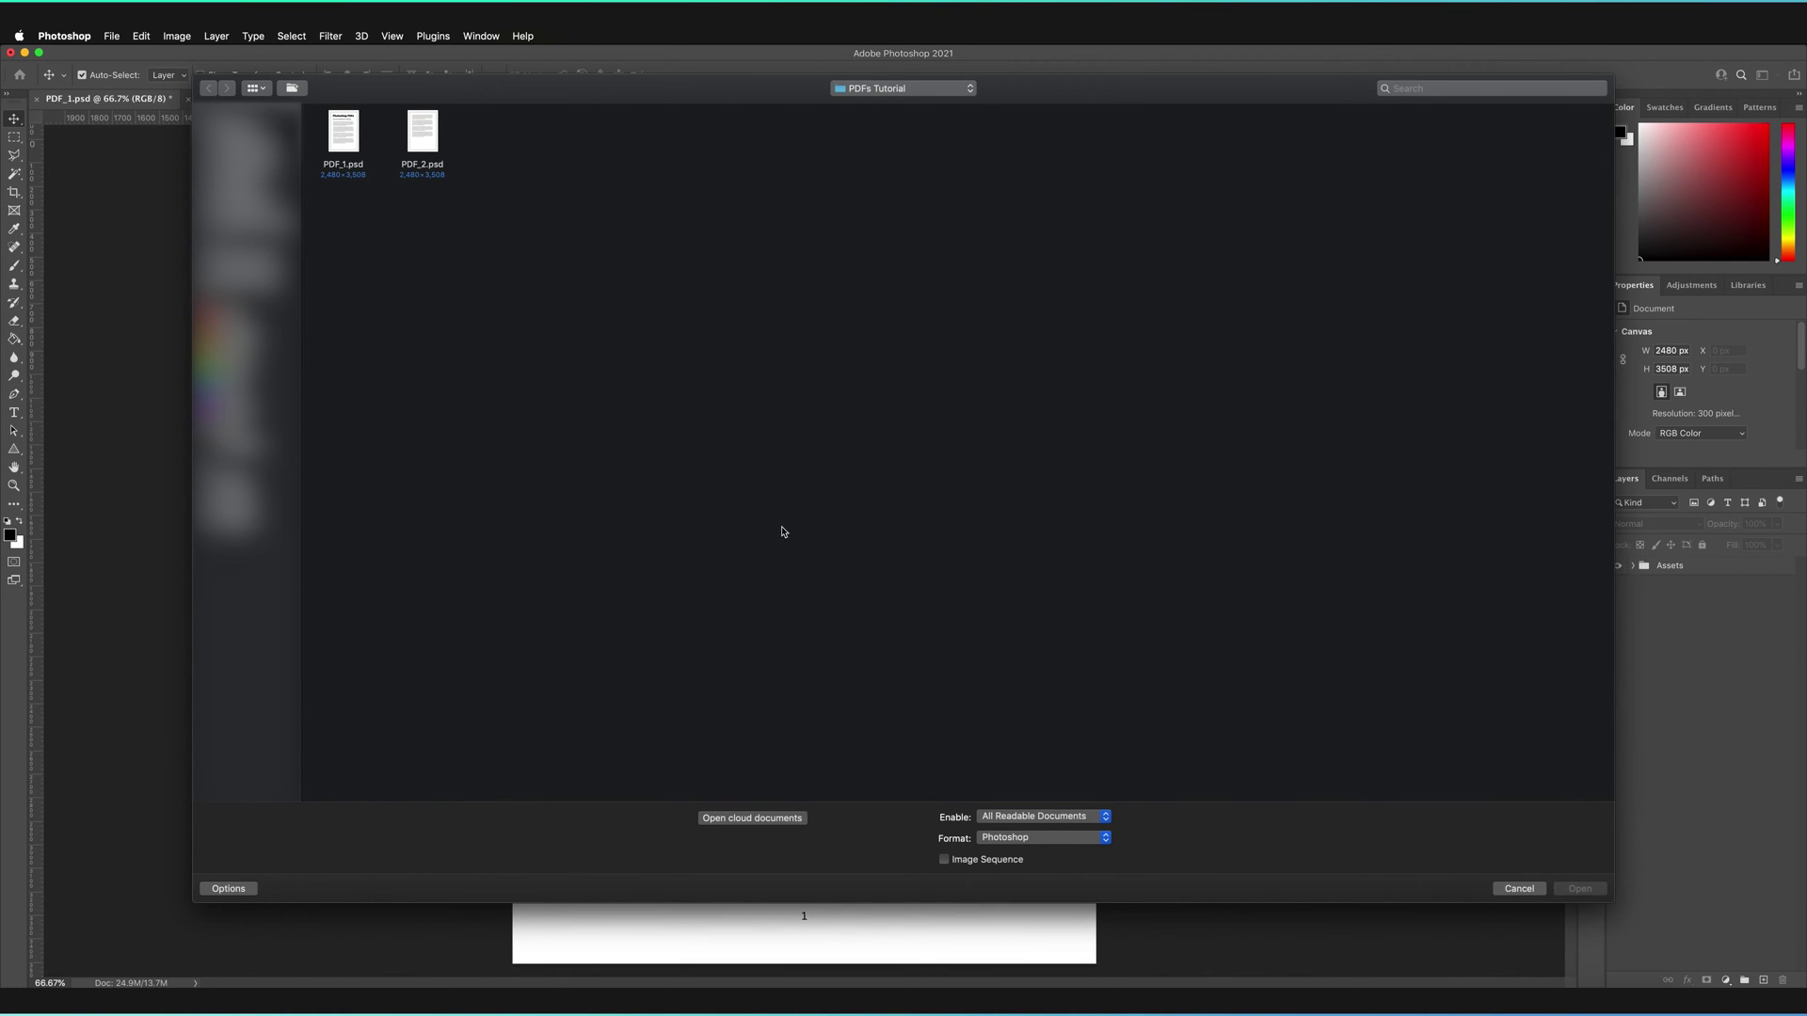
pyautogui.click(428, 171)
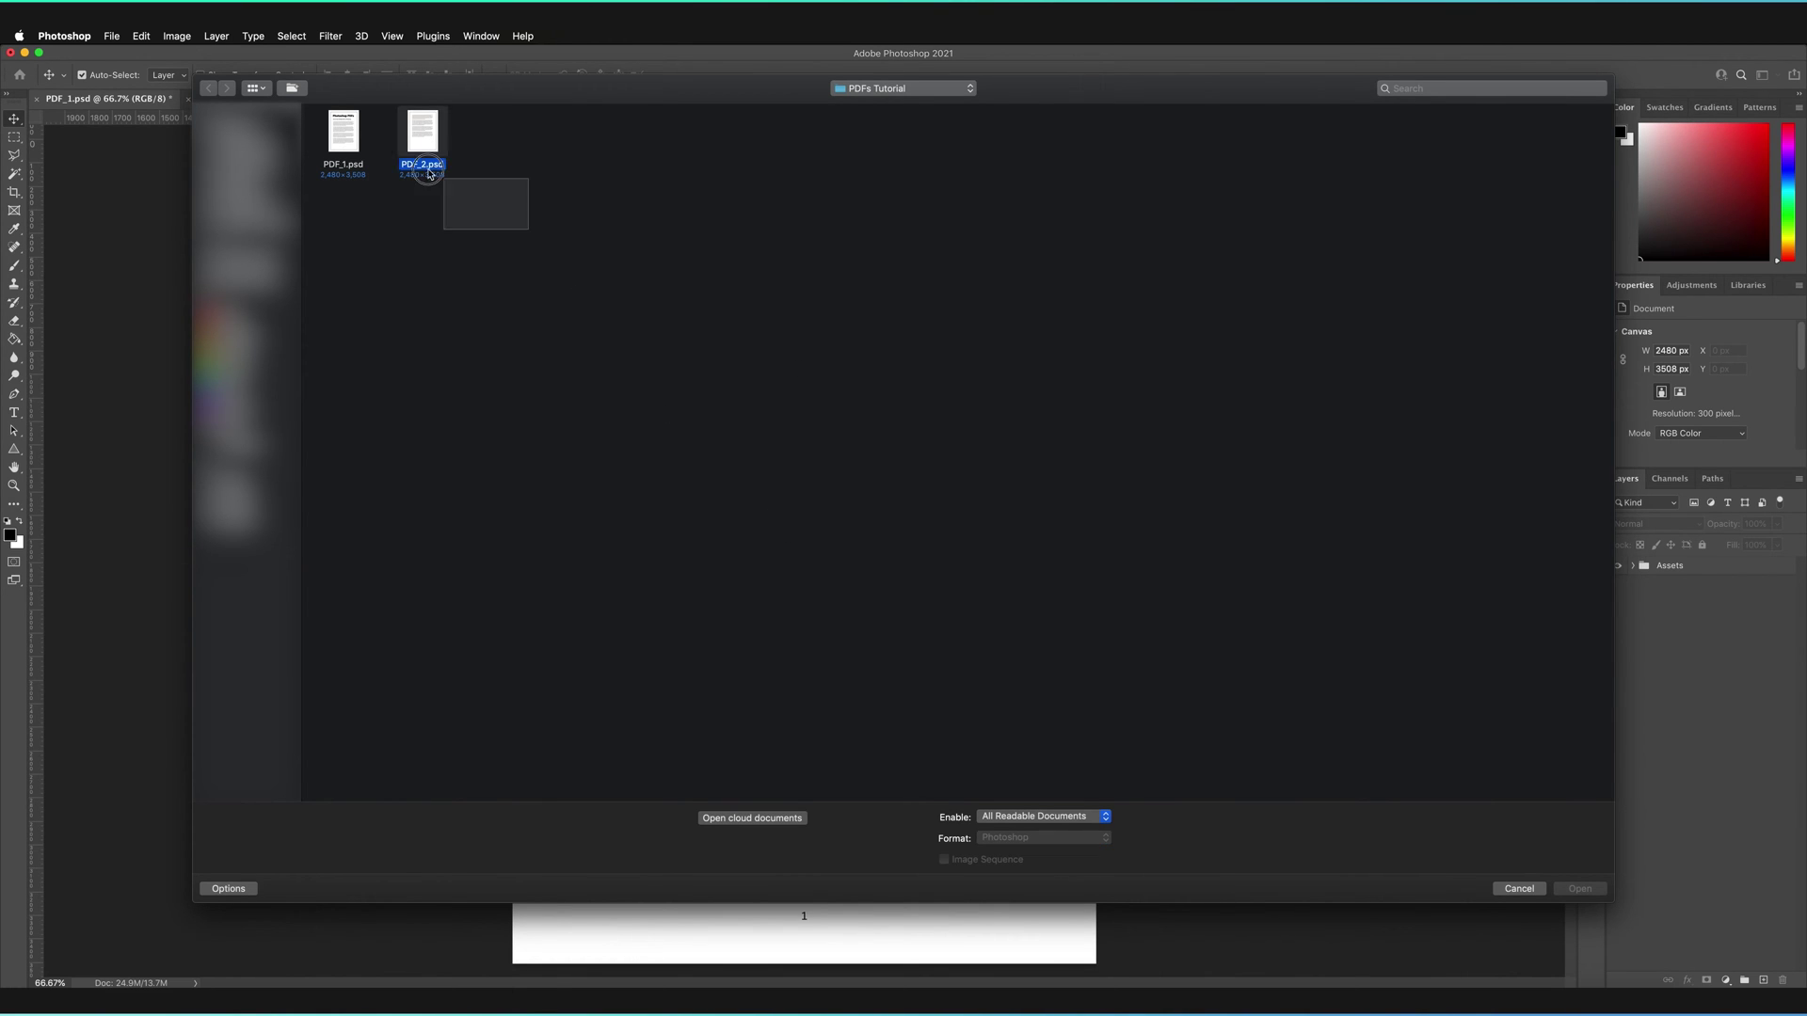
pyautogui.moveTo(428, 172); pyautogui.dragTo(347, 125)
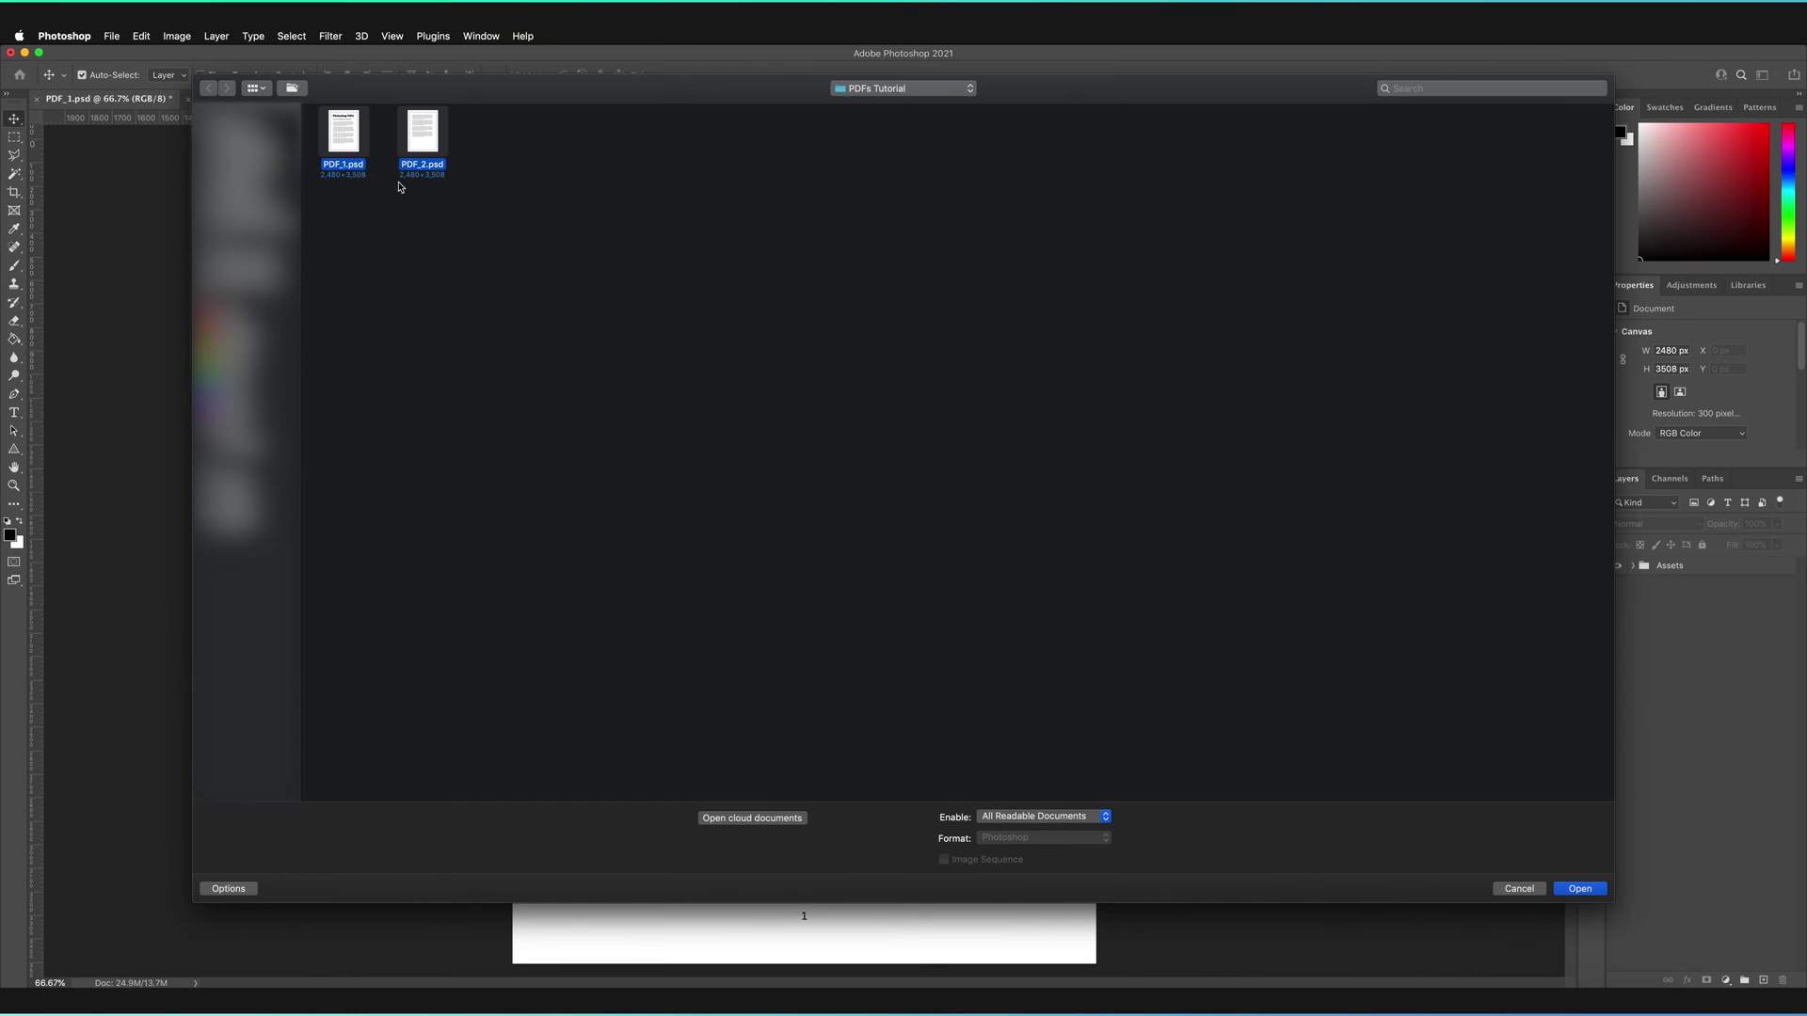
pyautogui.click(1579, 888)
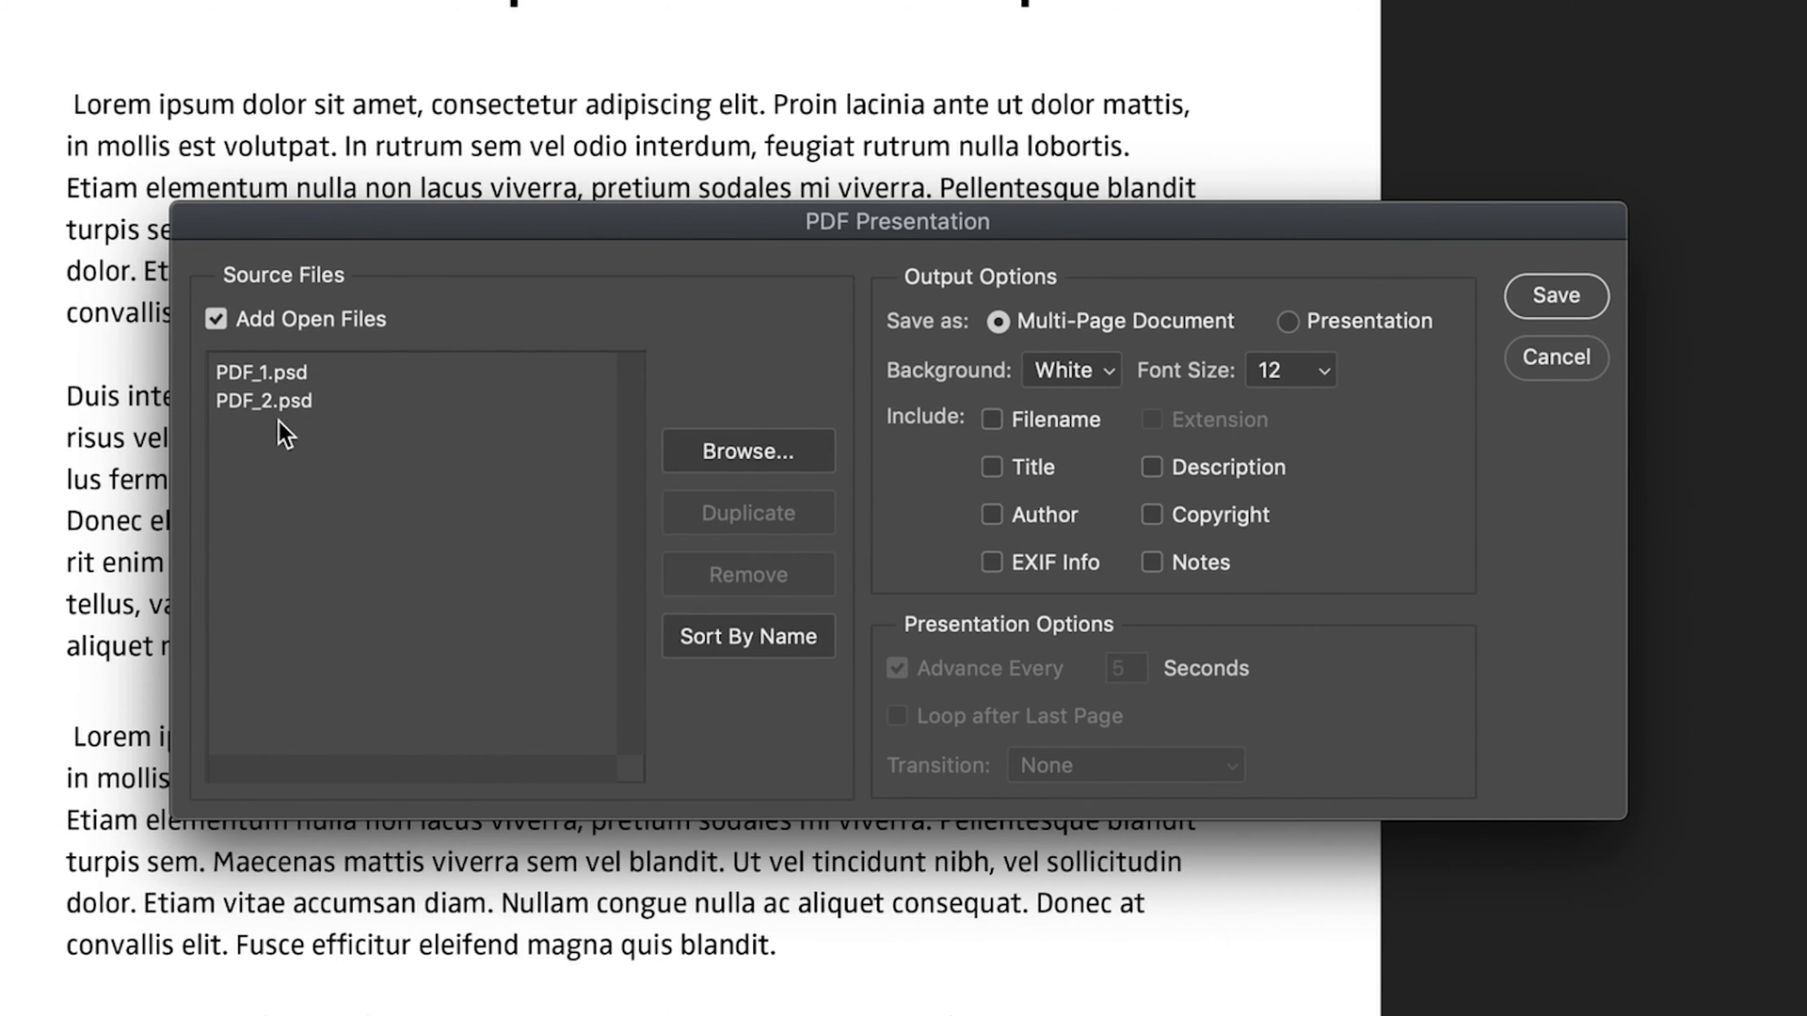
pyautogui.moveTo(275, 417); pyautogui.dragTo(315, 377)
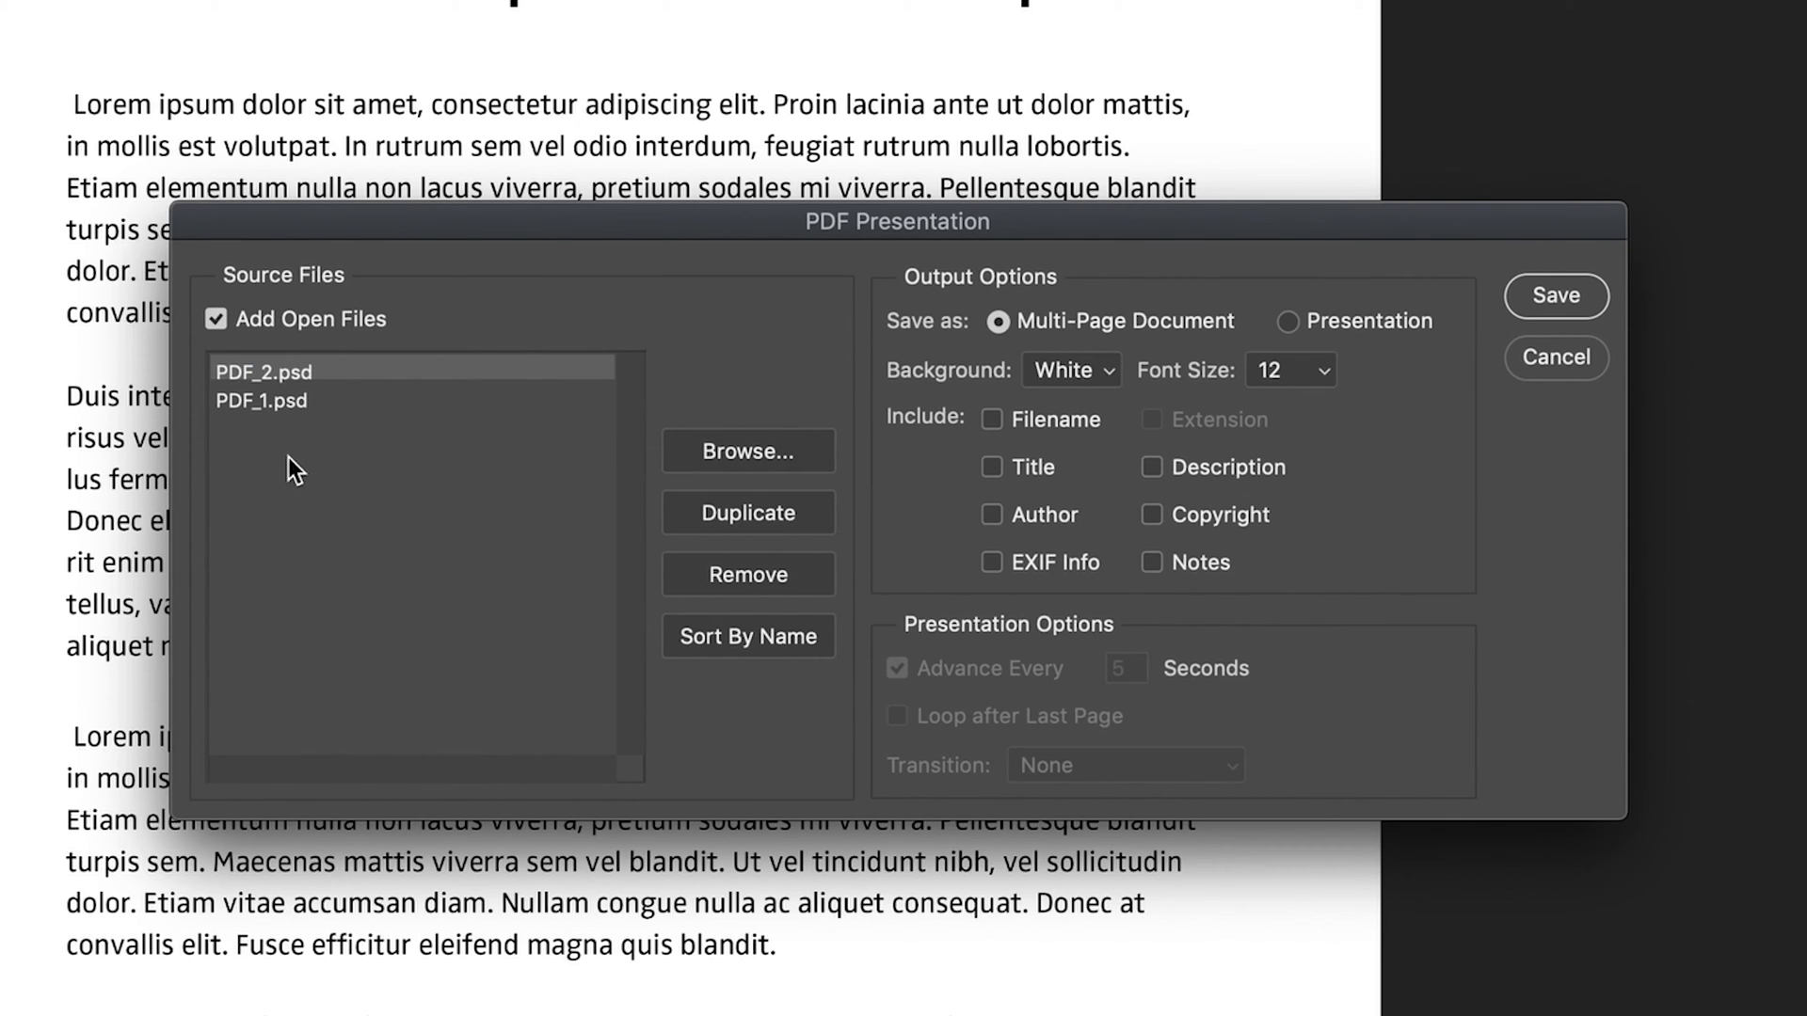
pyautogui.moveTo(275, 404)
pyautogui.mouseDown()
pyautogui.moveTo(274, 355)
pyautogui.moveTo(282, 368)
pyautogui.mouseUp()
pyautogui.click(282, 407)
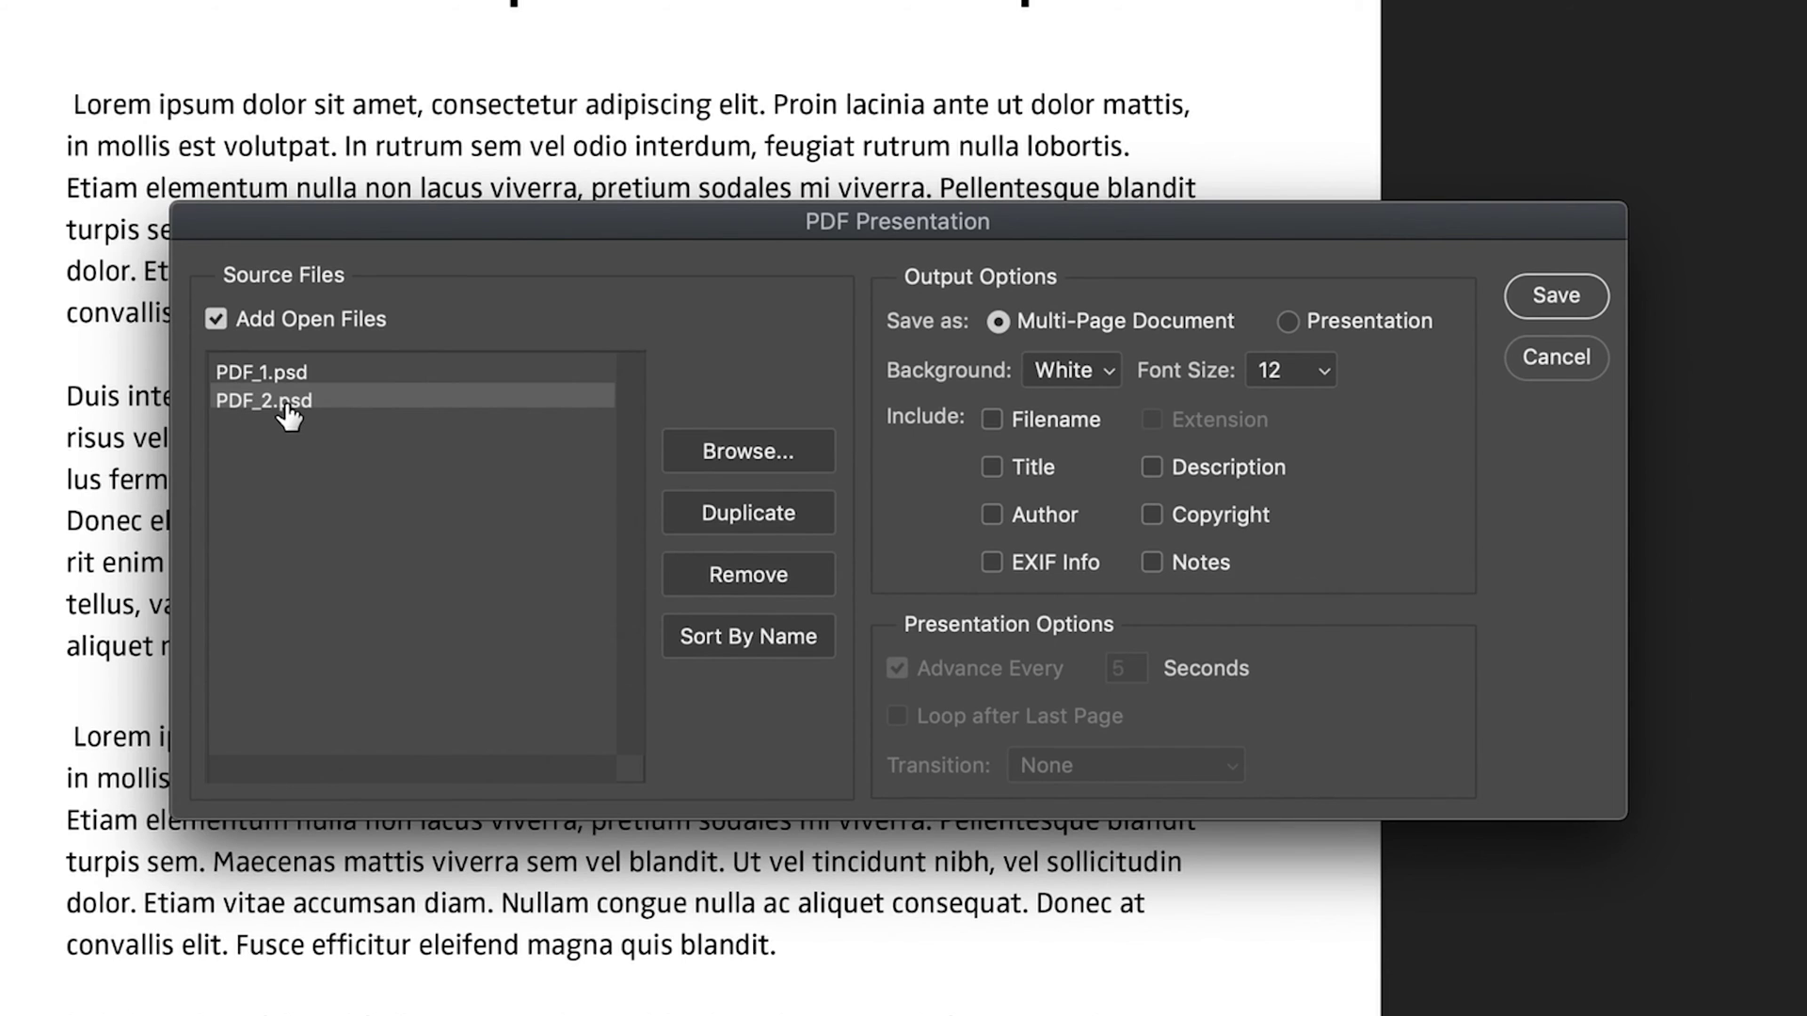
pyautogui.click(758, 508)
pyautogui.click(281, 431)
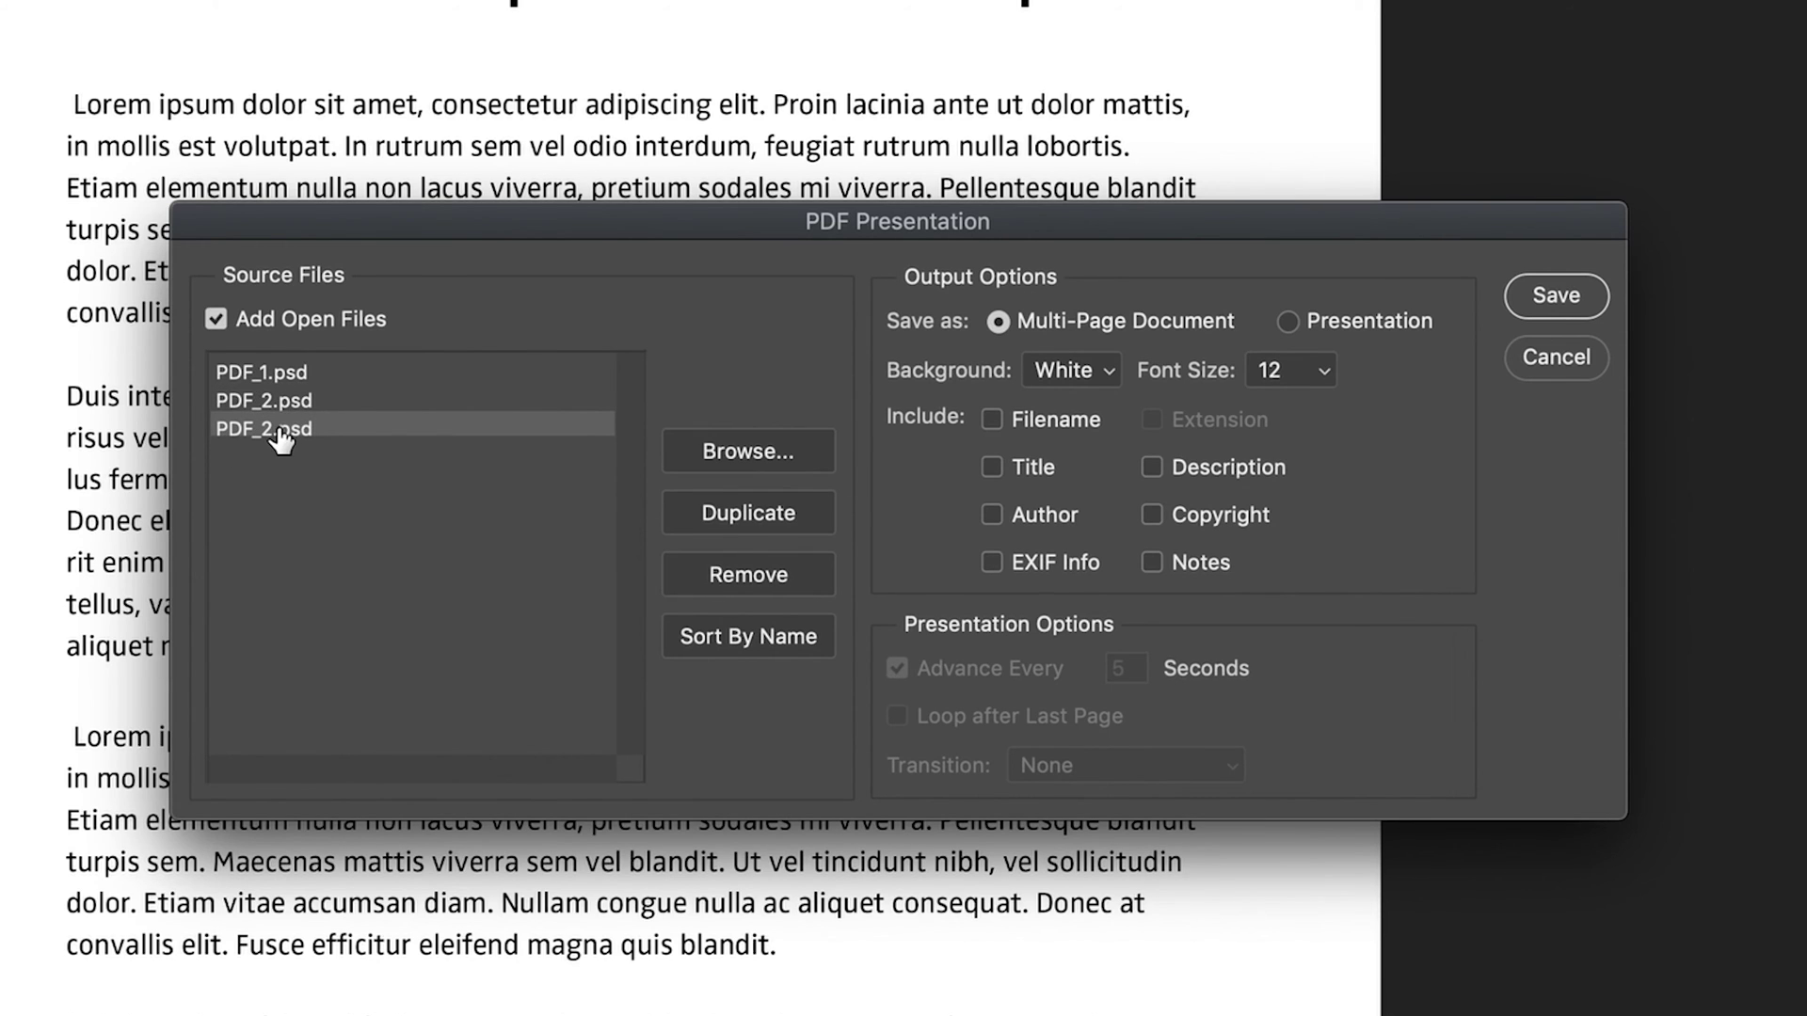
pyautogui.click(771, 576)
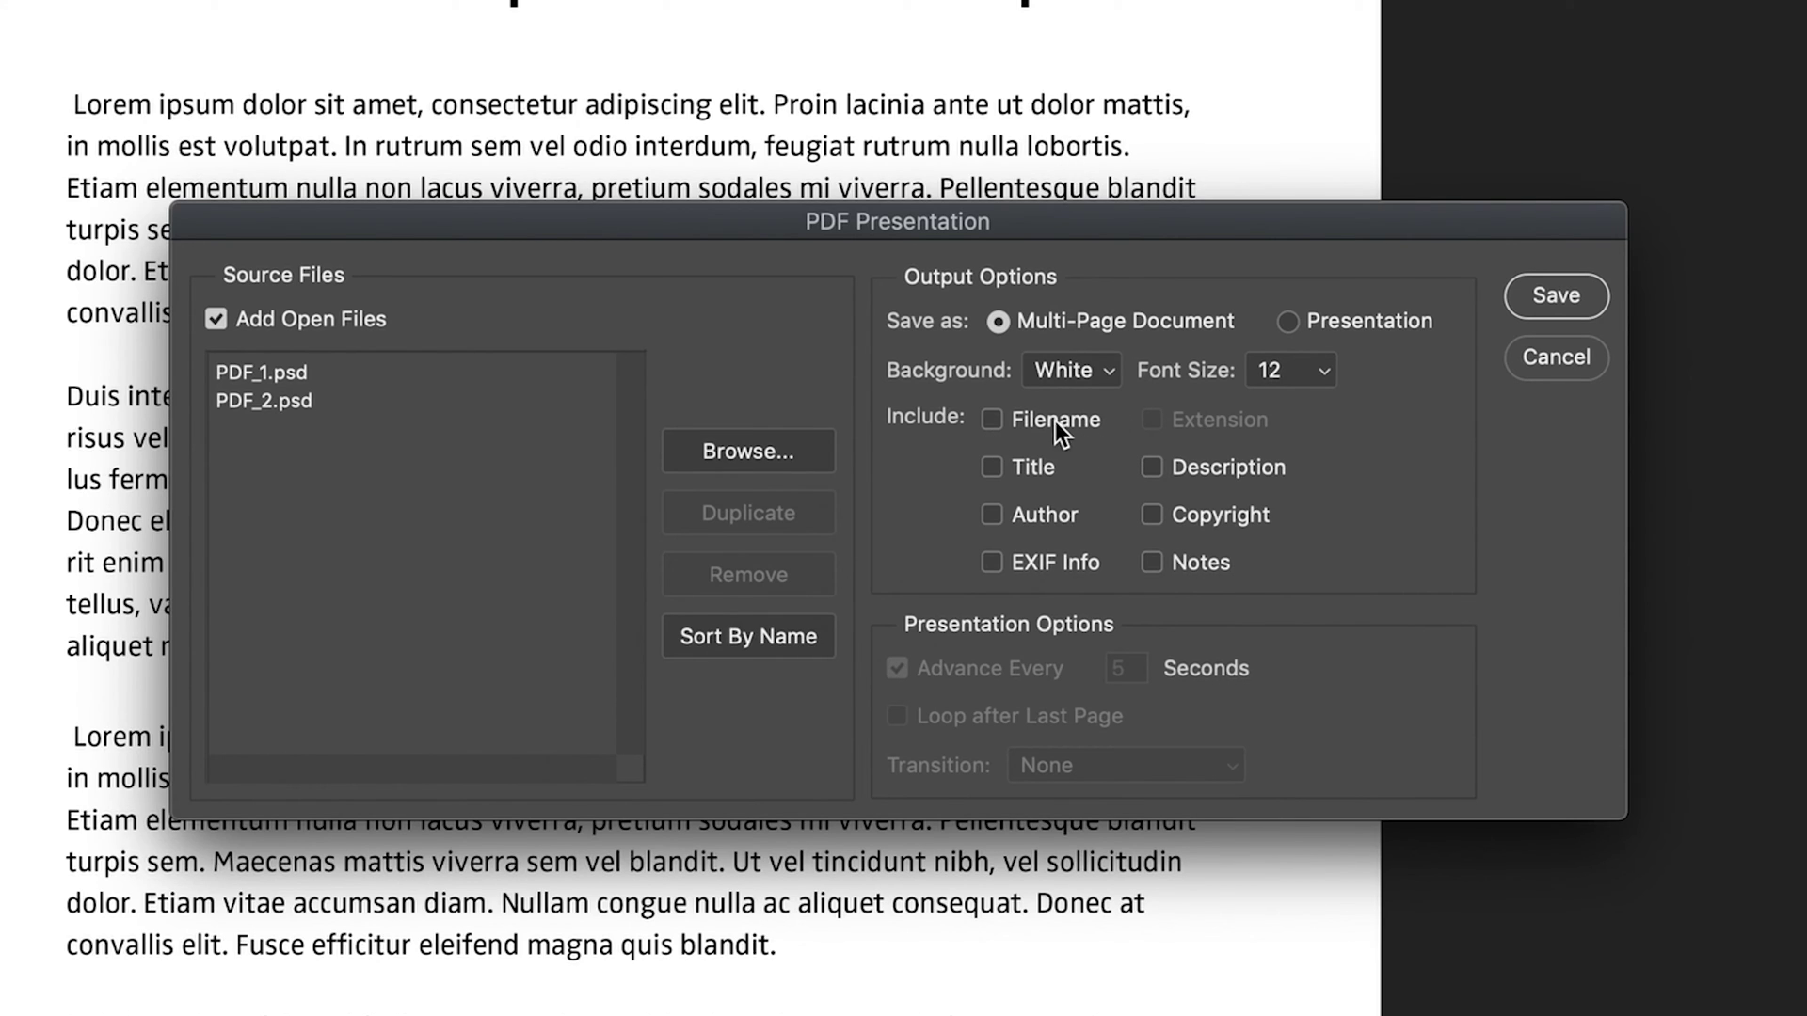
# Set output to Multi-Page Document, Transition None, with Filename captions unchecked.
pyautogui.click(1016, 418)
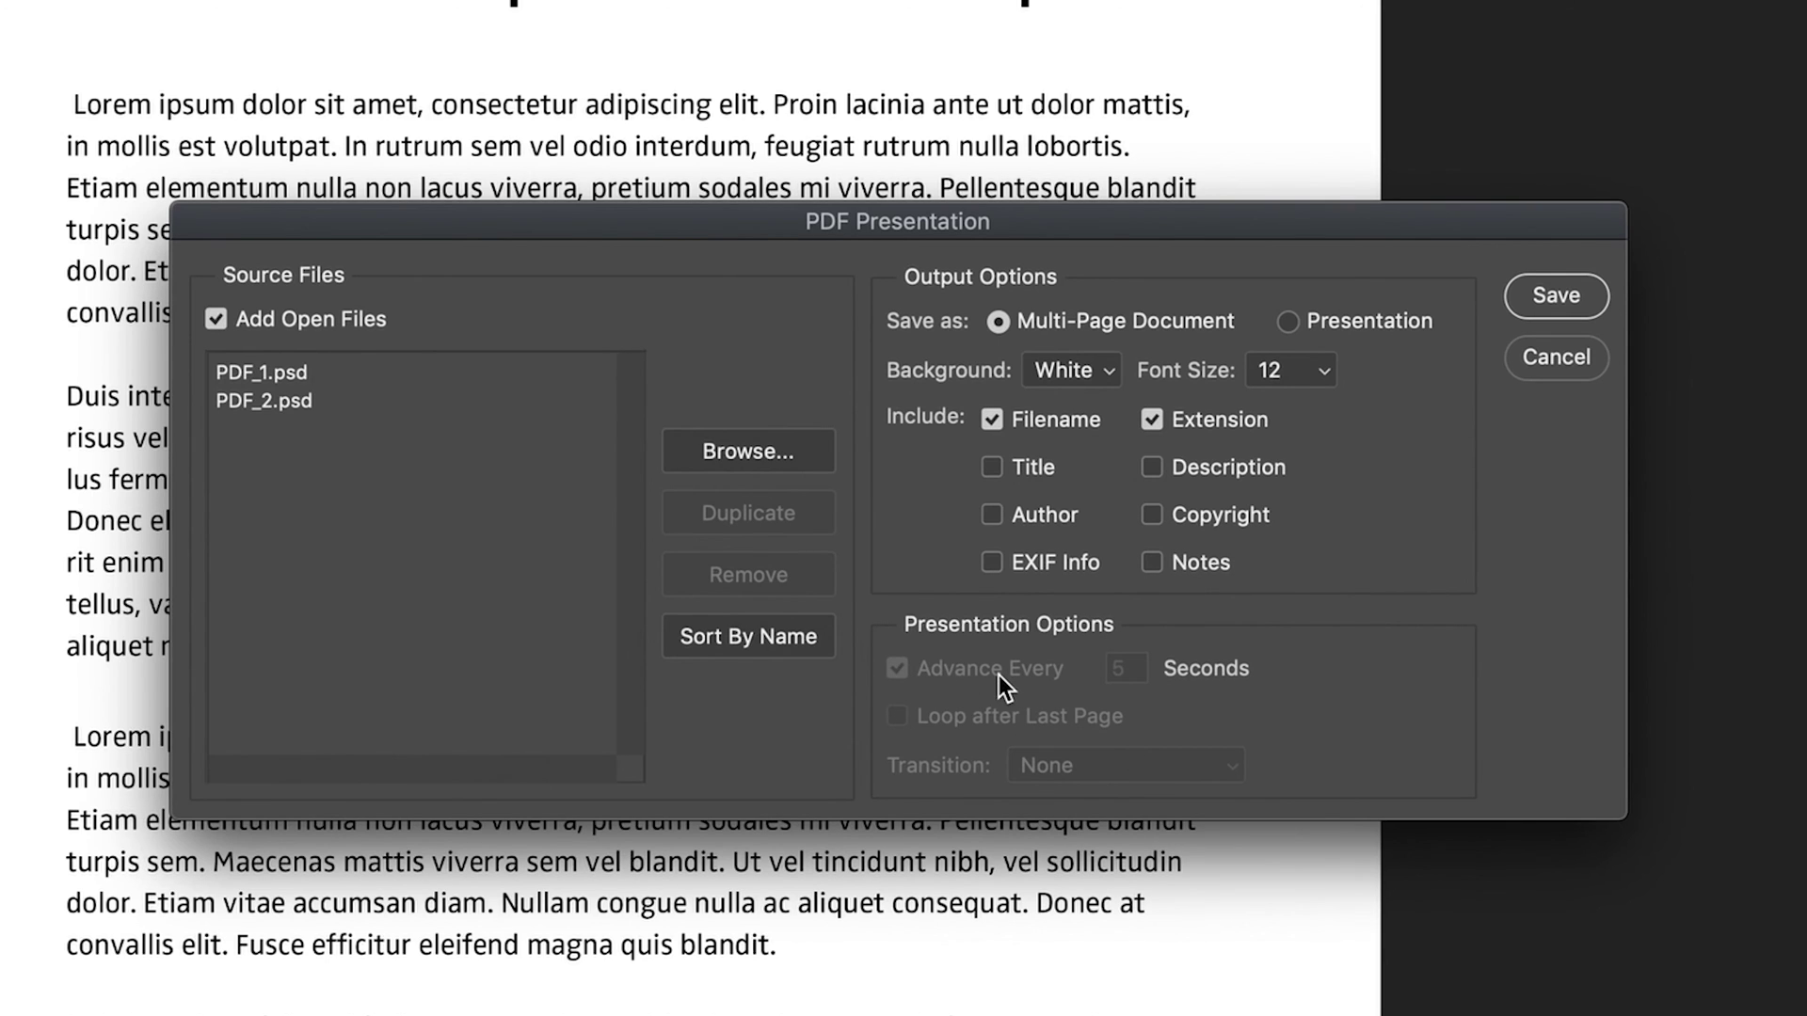
pyautogui.click(1286, 323)
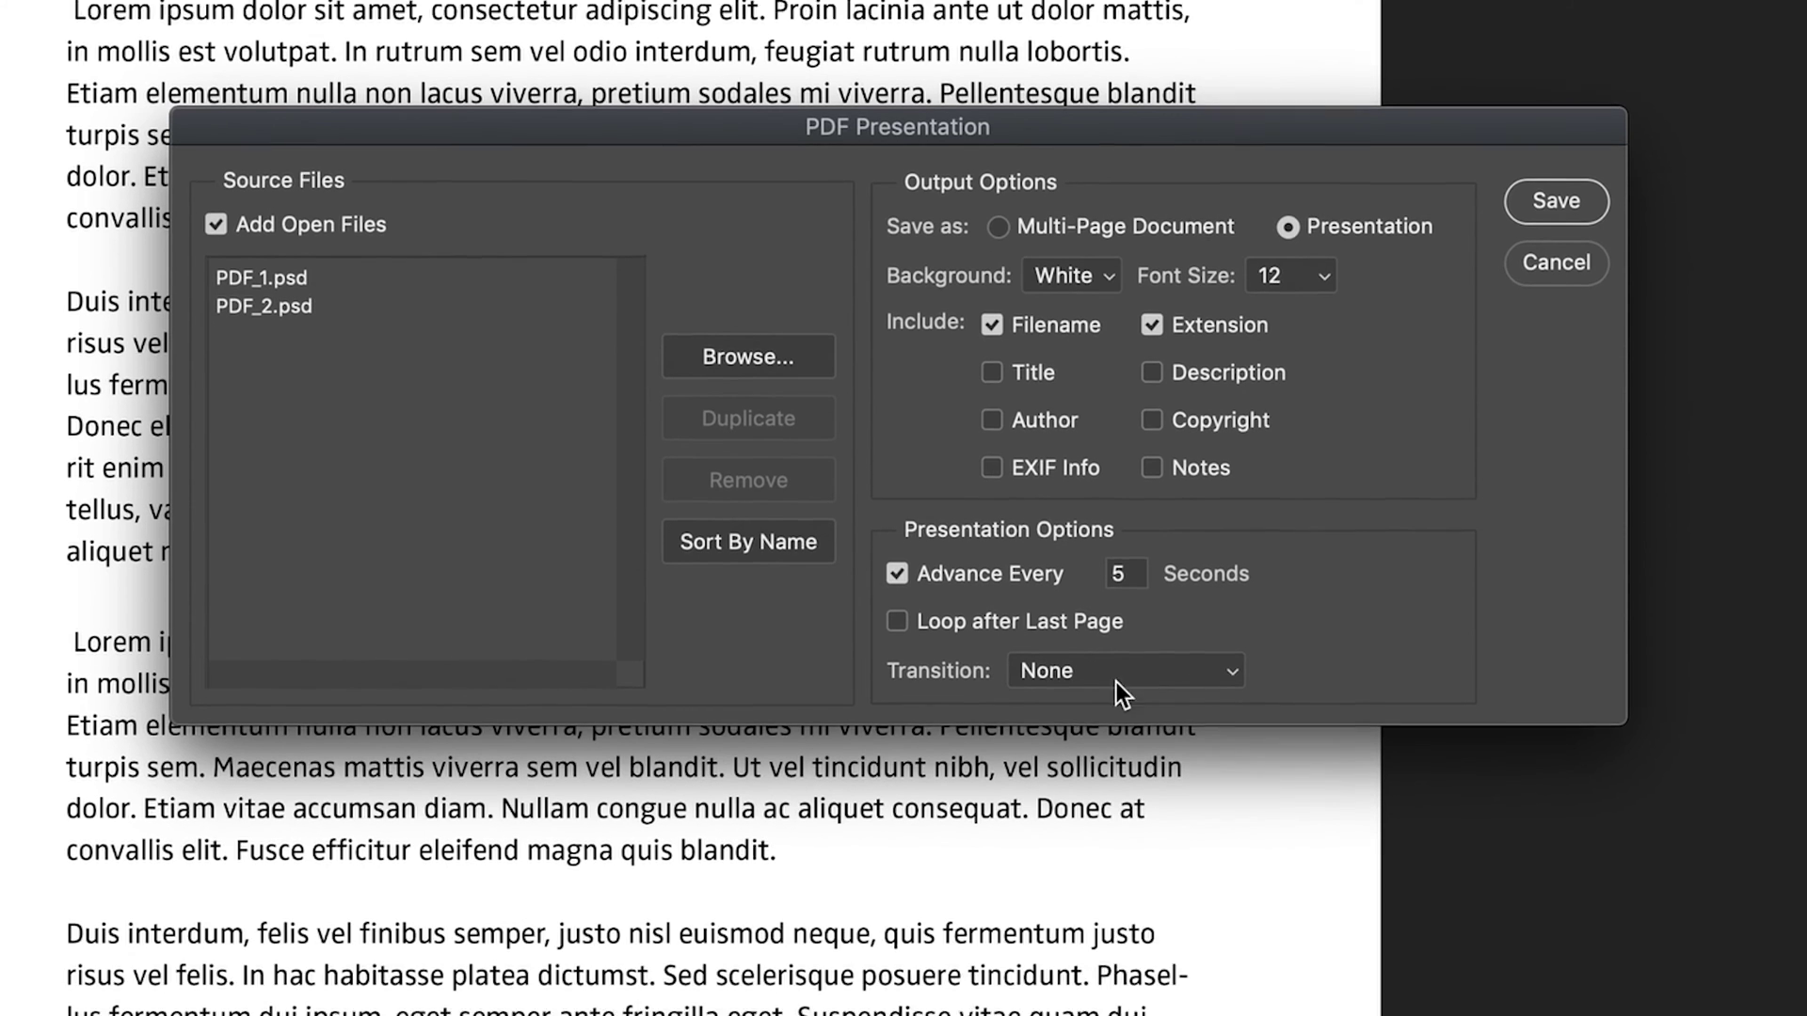
pyautogui.click(1134, 765)
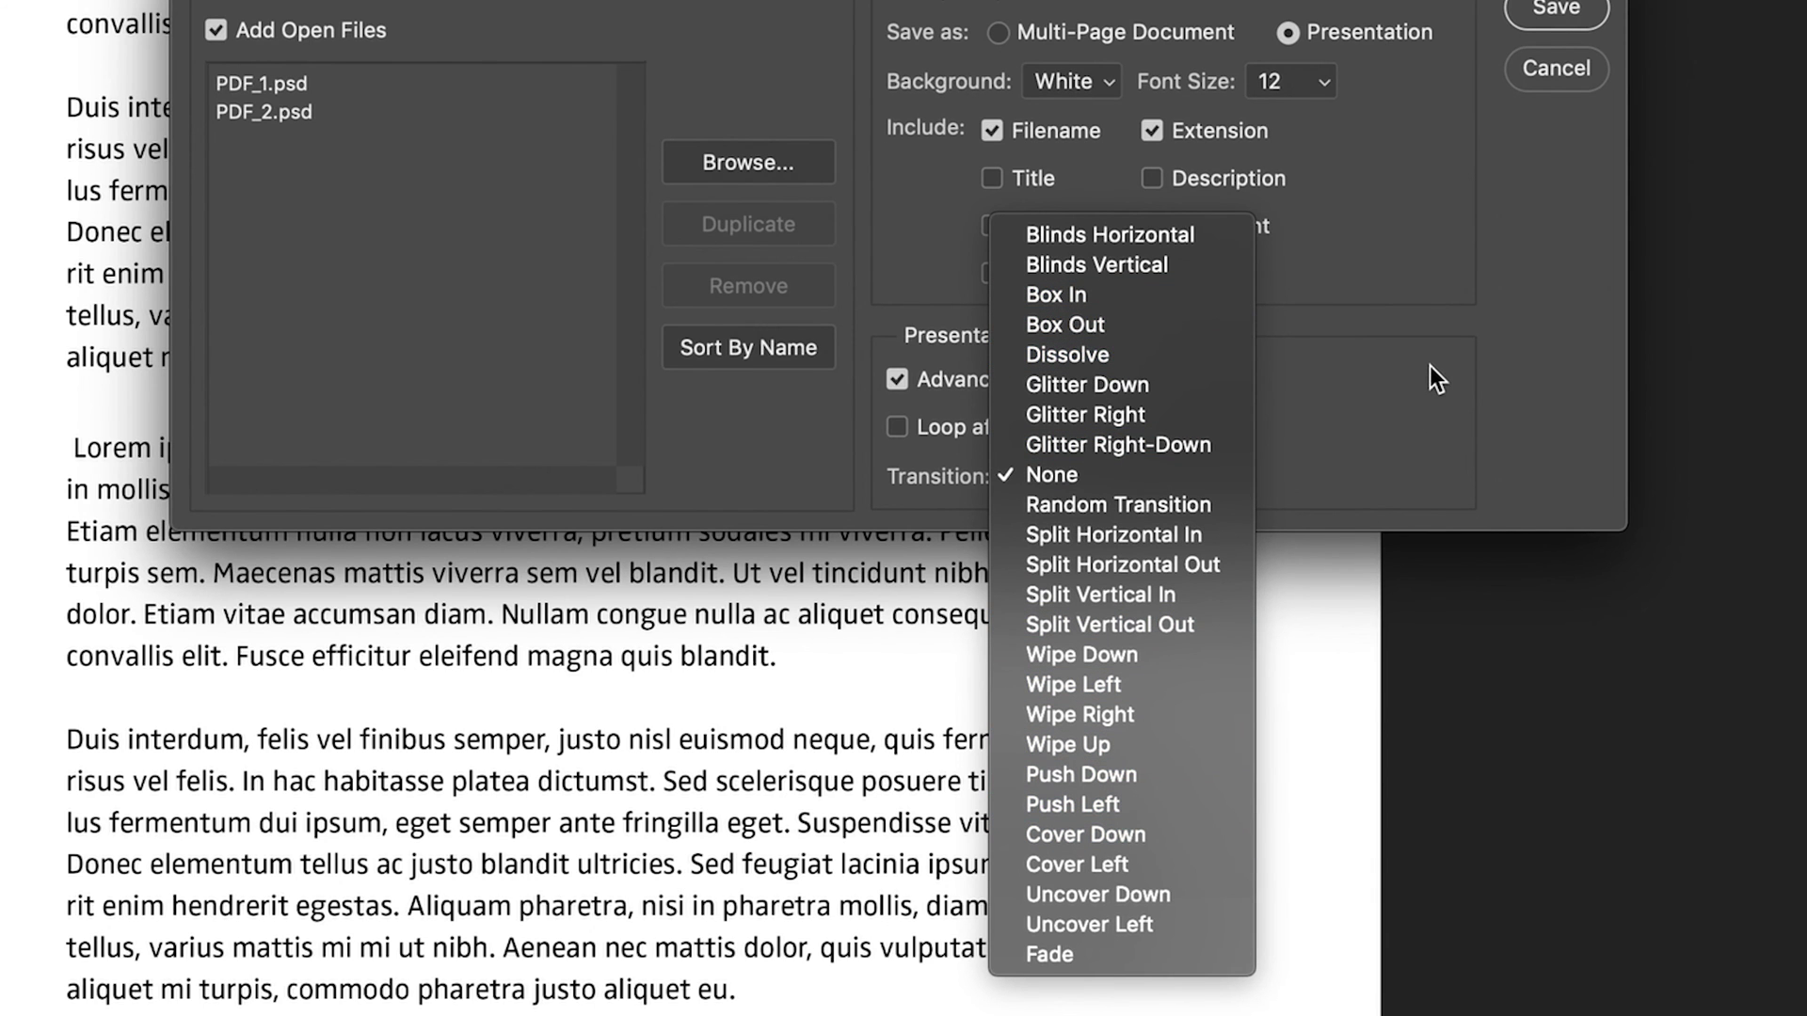
pyautogui.click(1430, 365)
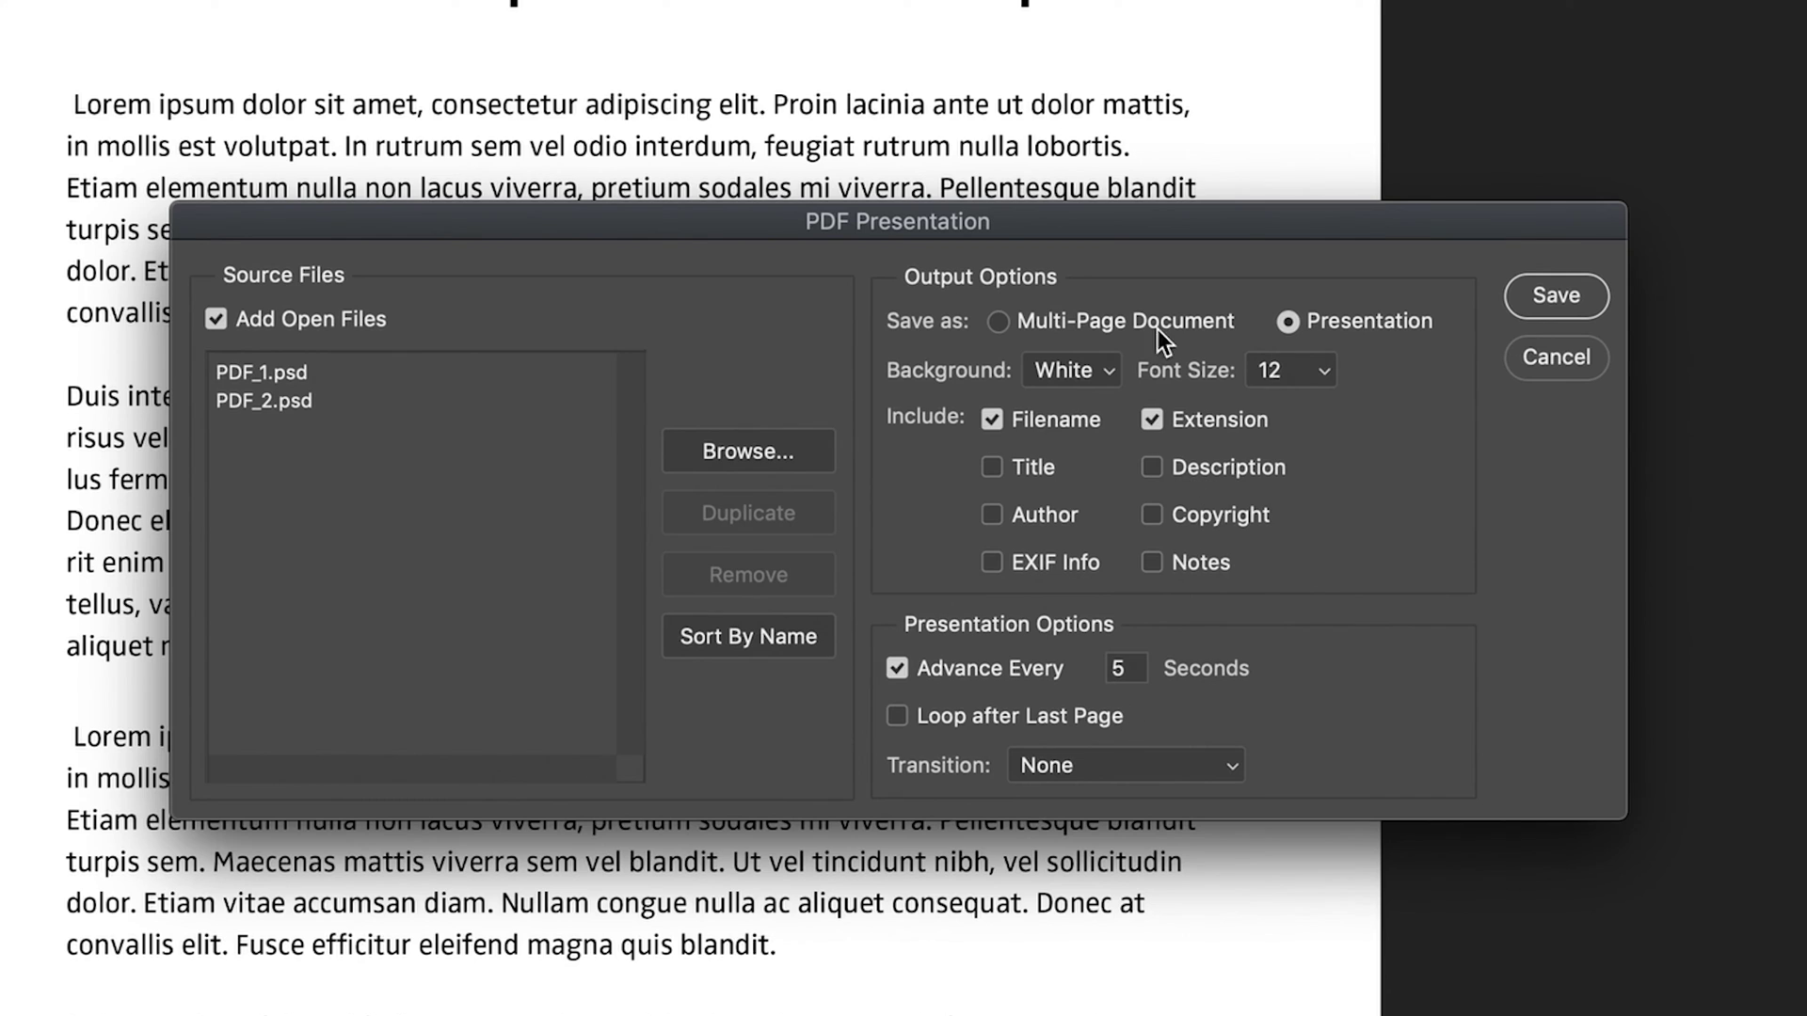
pyautogui.click(1090, 323)
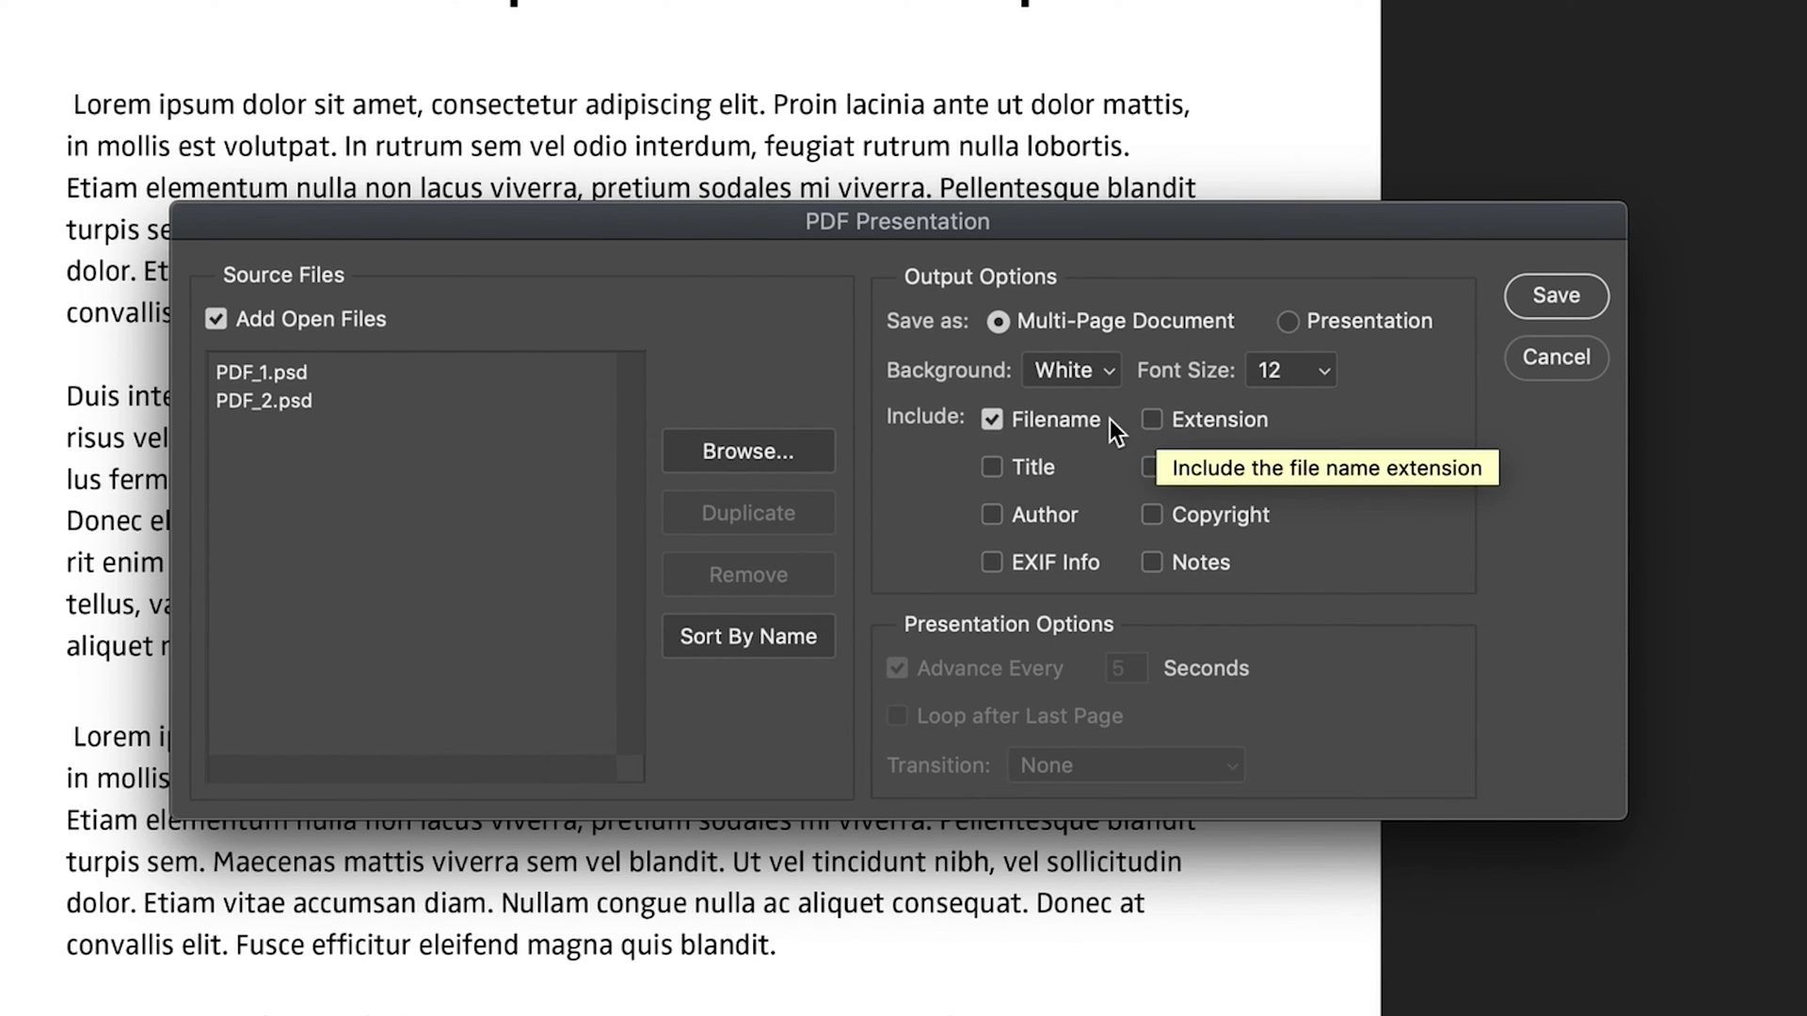
pyautogui.click(992, 419)
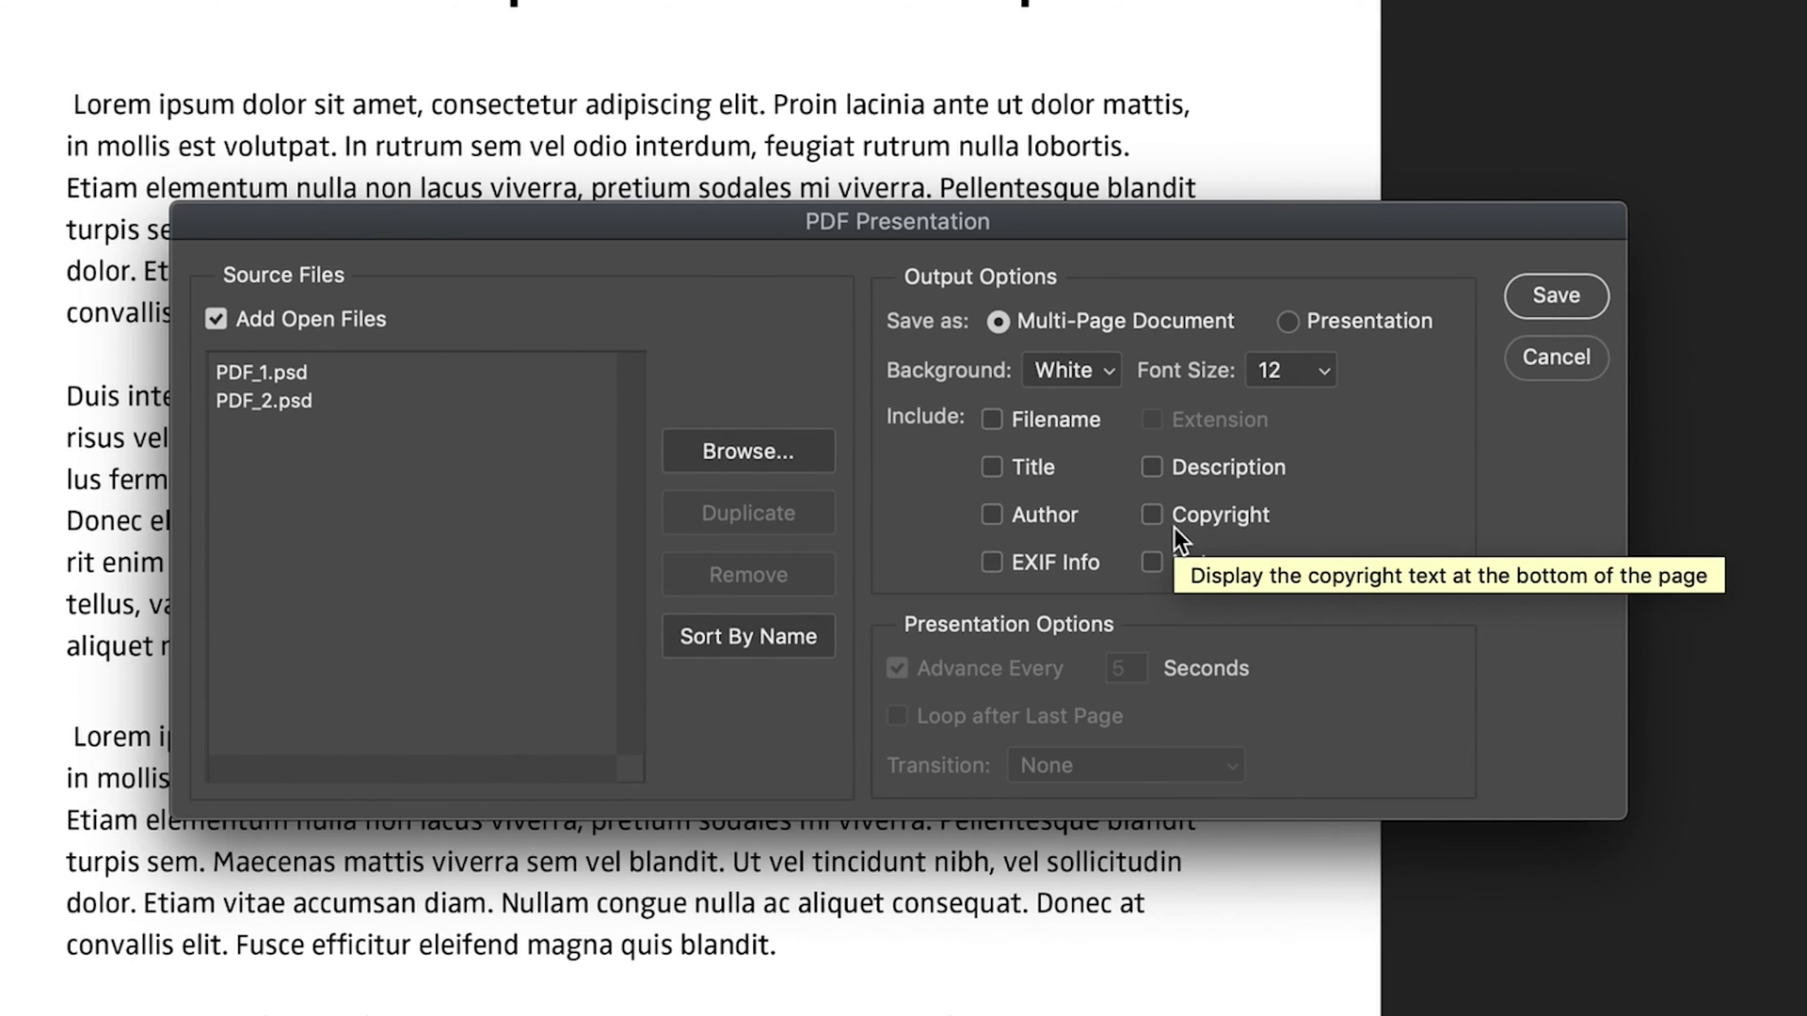
# Name the combined file PDF.pdf in the PDFs Tutorial folder and confirm it.
pyautogui.click(1543, 297)
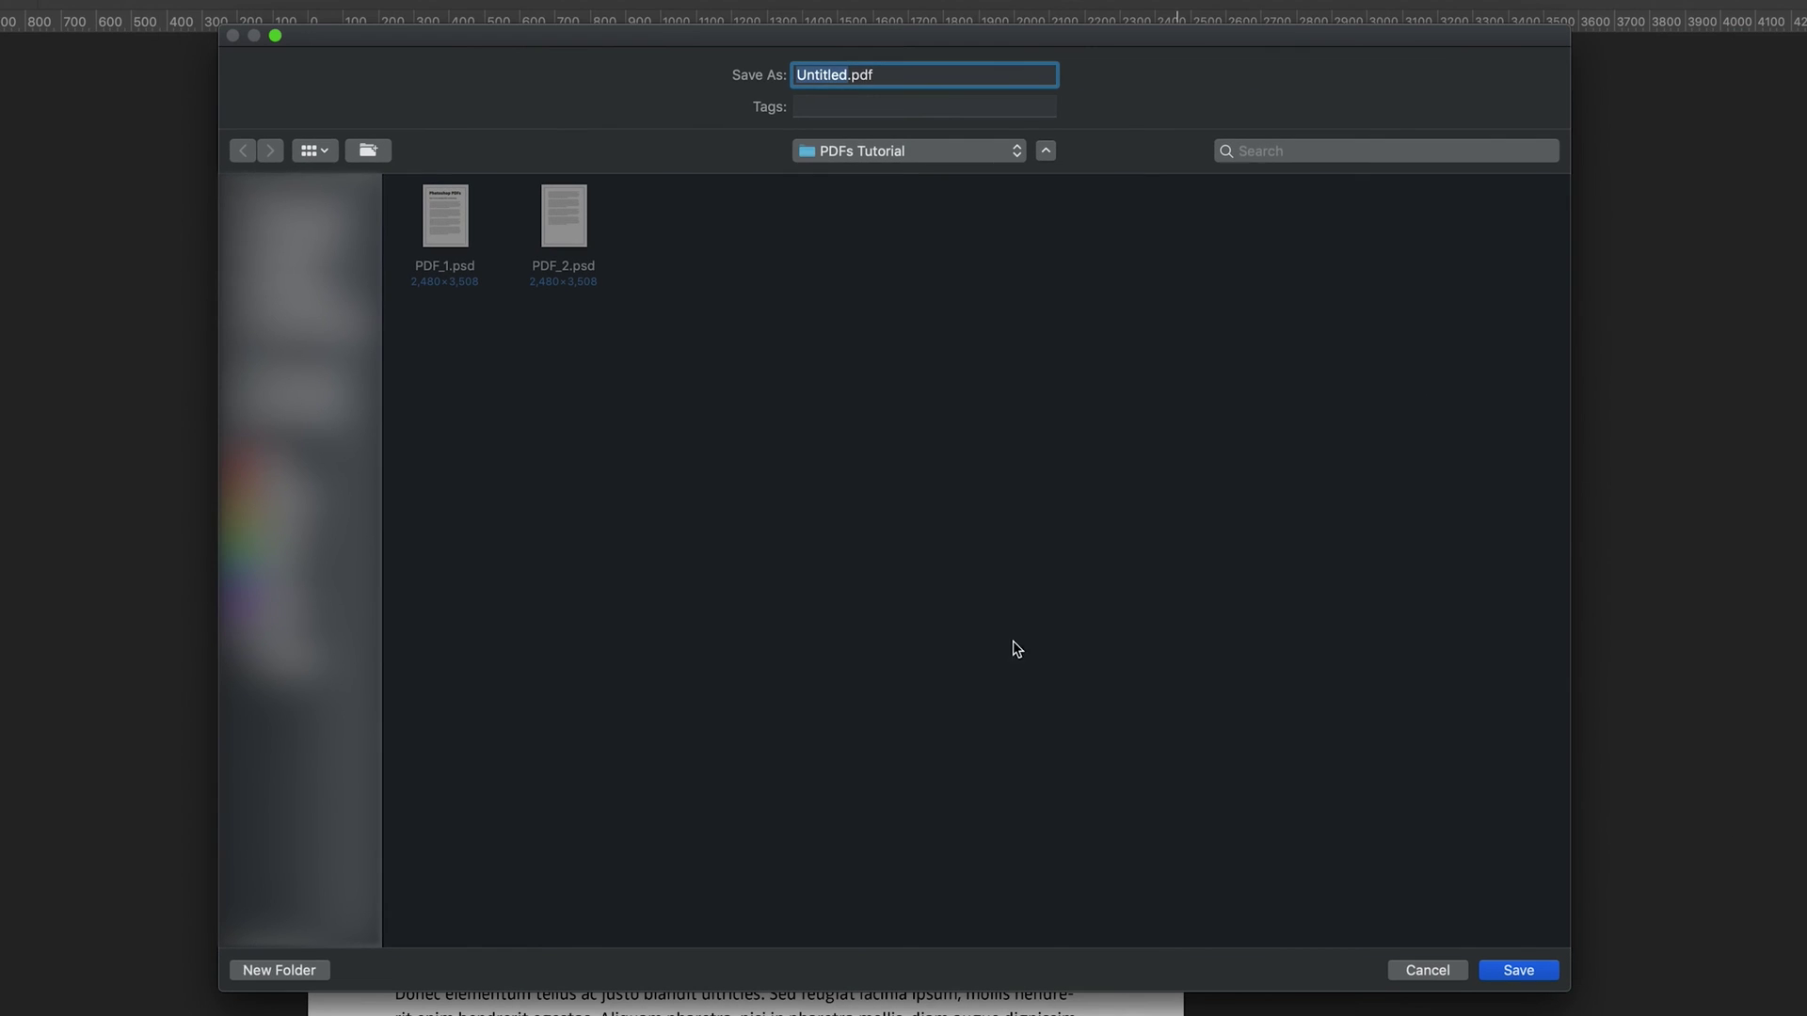
pyautogui.click(850, 74)
pyautogui.click(839, 73)
pyautogui.moveTo(838, 73); pyautogui.dragTo(779, 73)
pyautogui.write('PDF')
pyautogui.click(1539, 972)
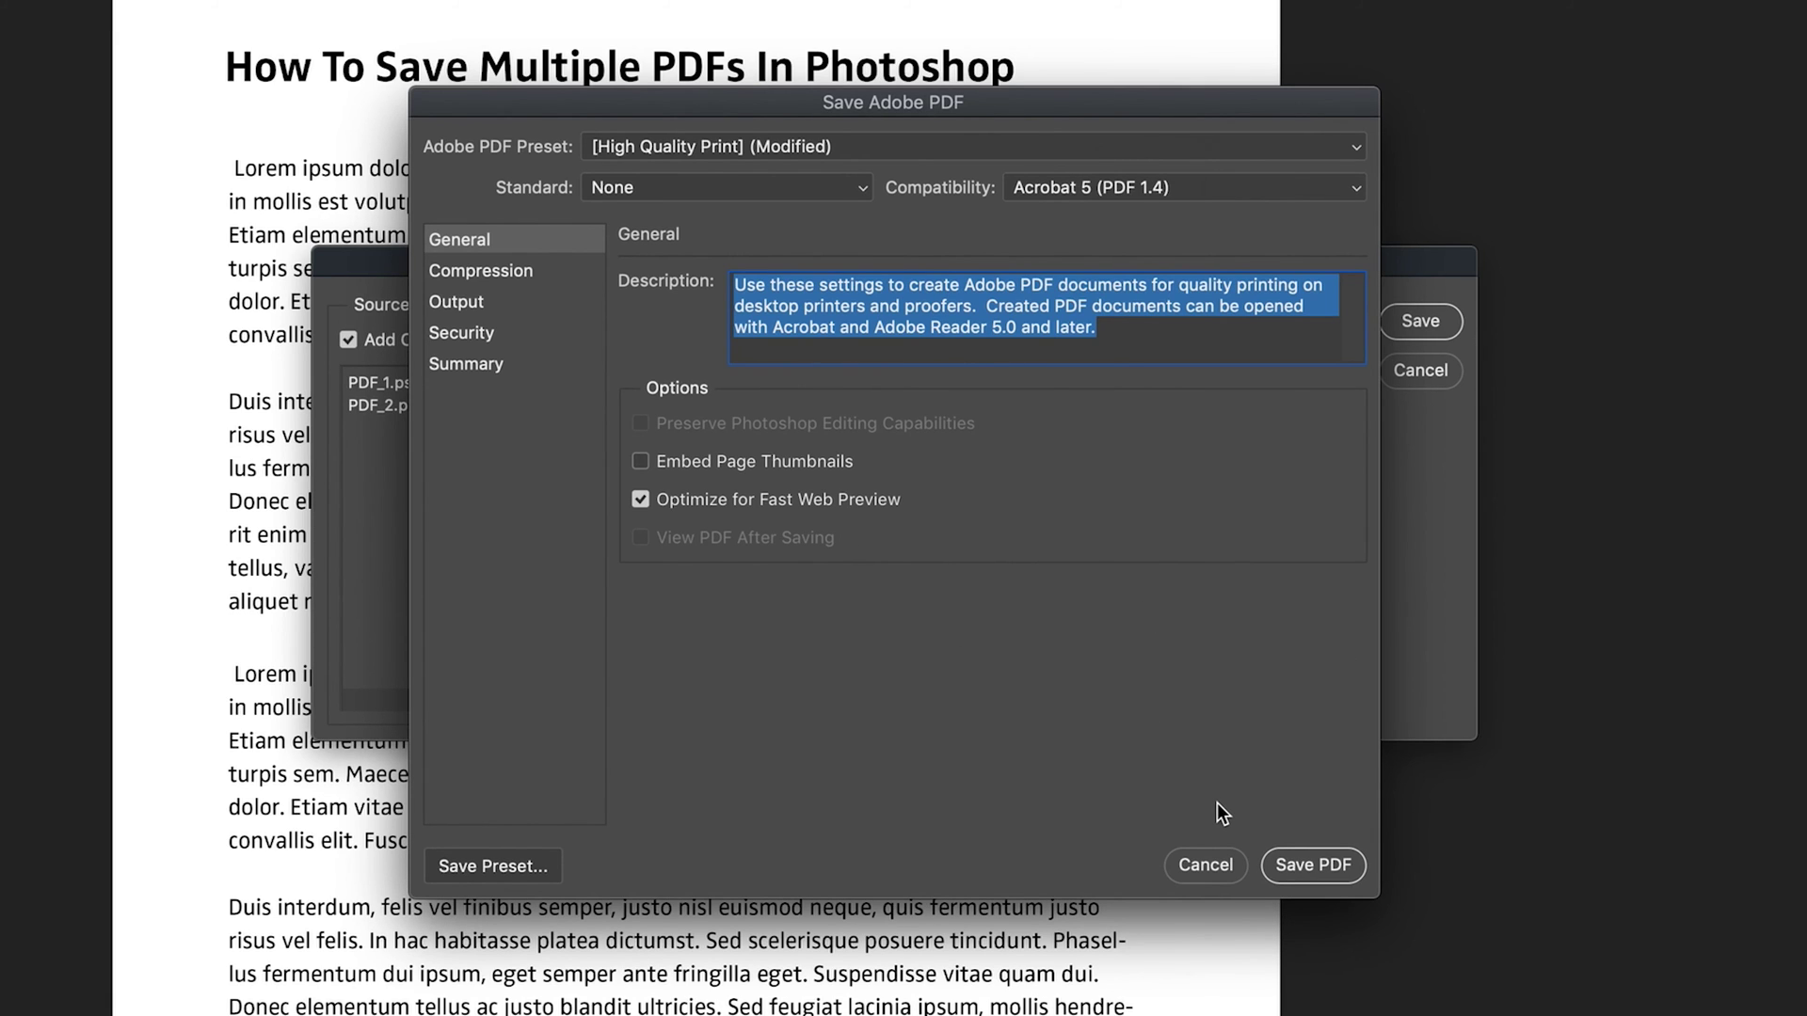
# Save PDF.pdf with the High Quality Print preset and view it in Finder.
pyautogui.click(1327, 869)
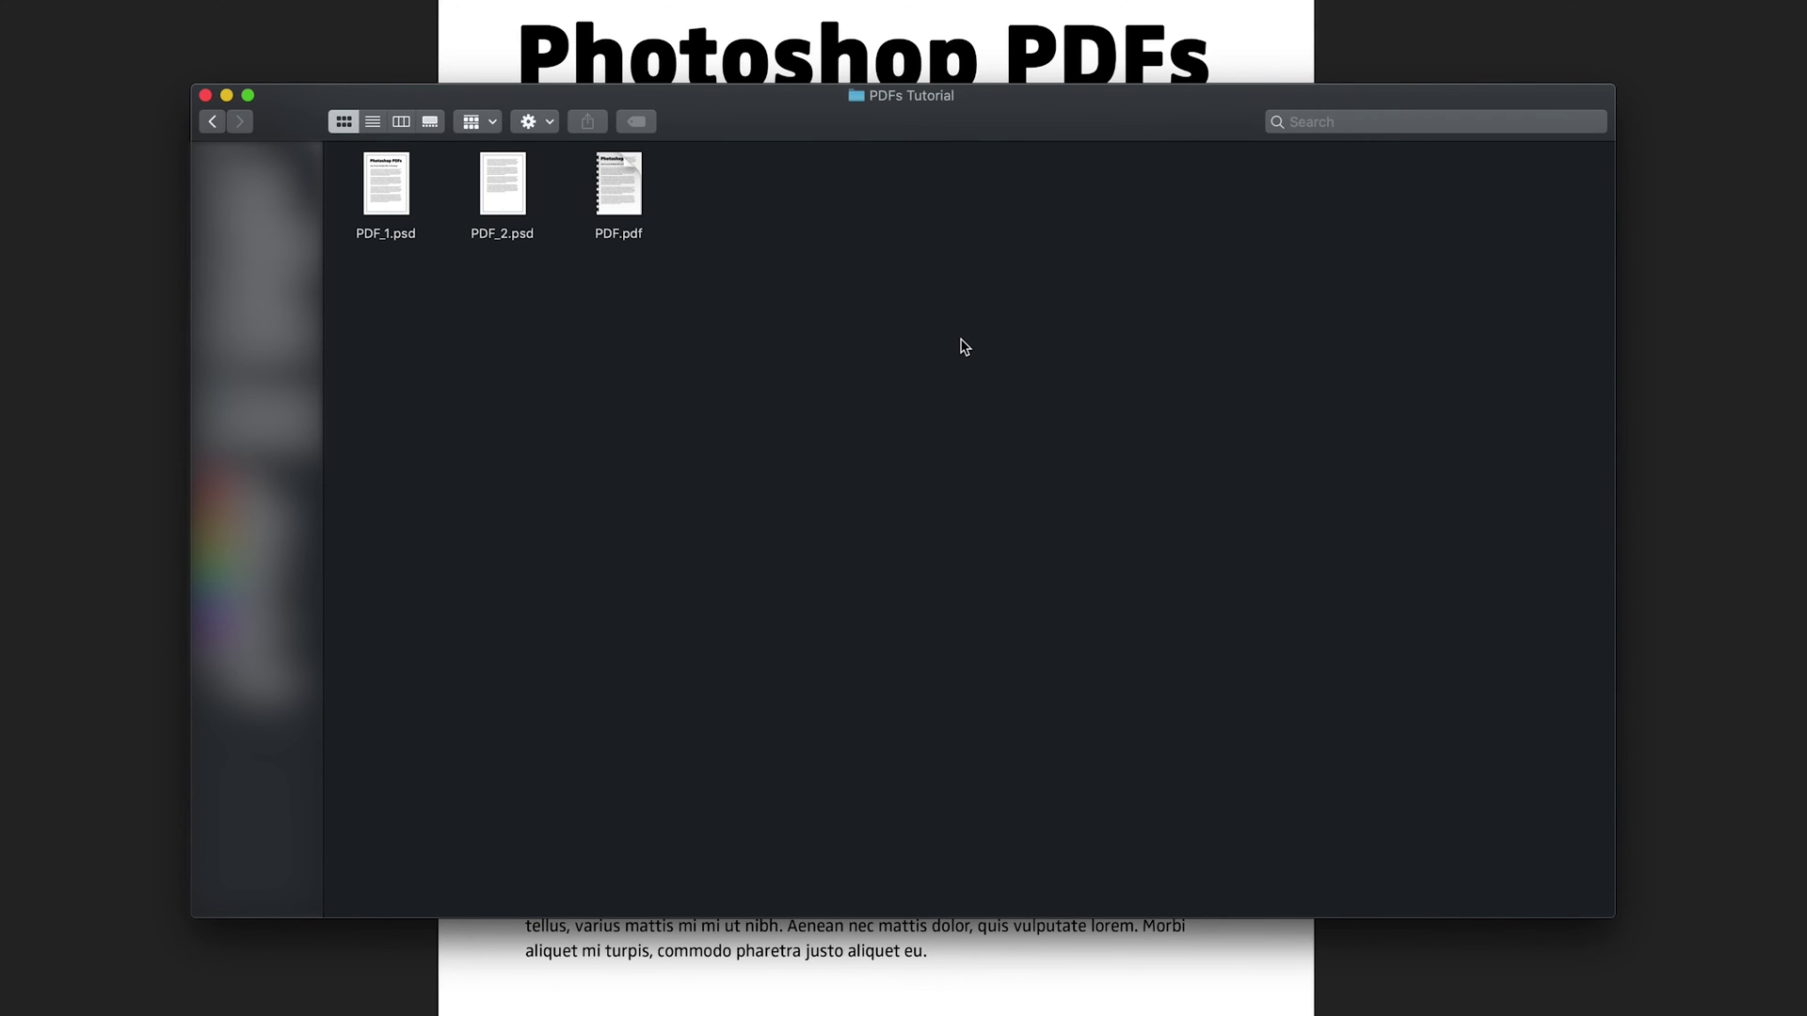
pyautogui.moveTo(631, 193)
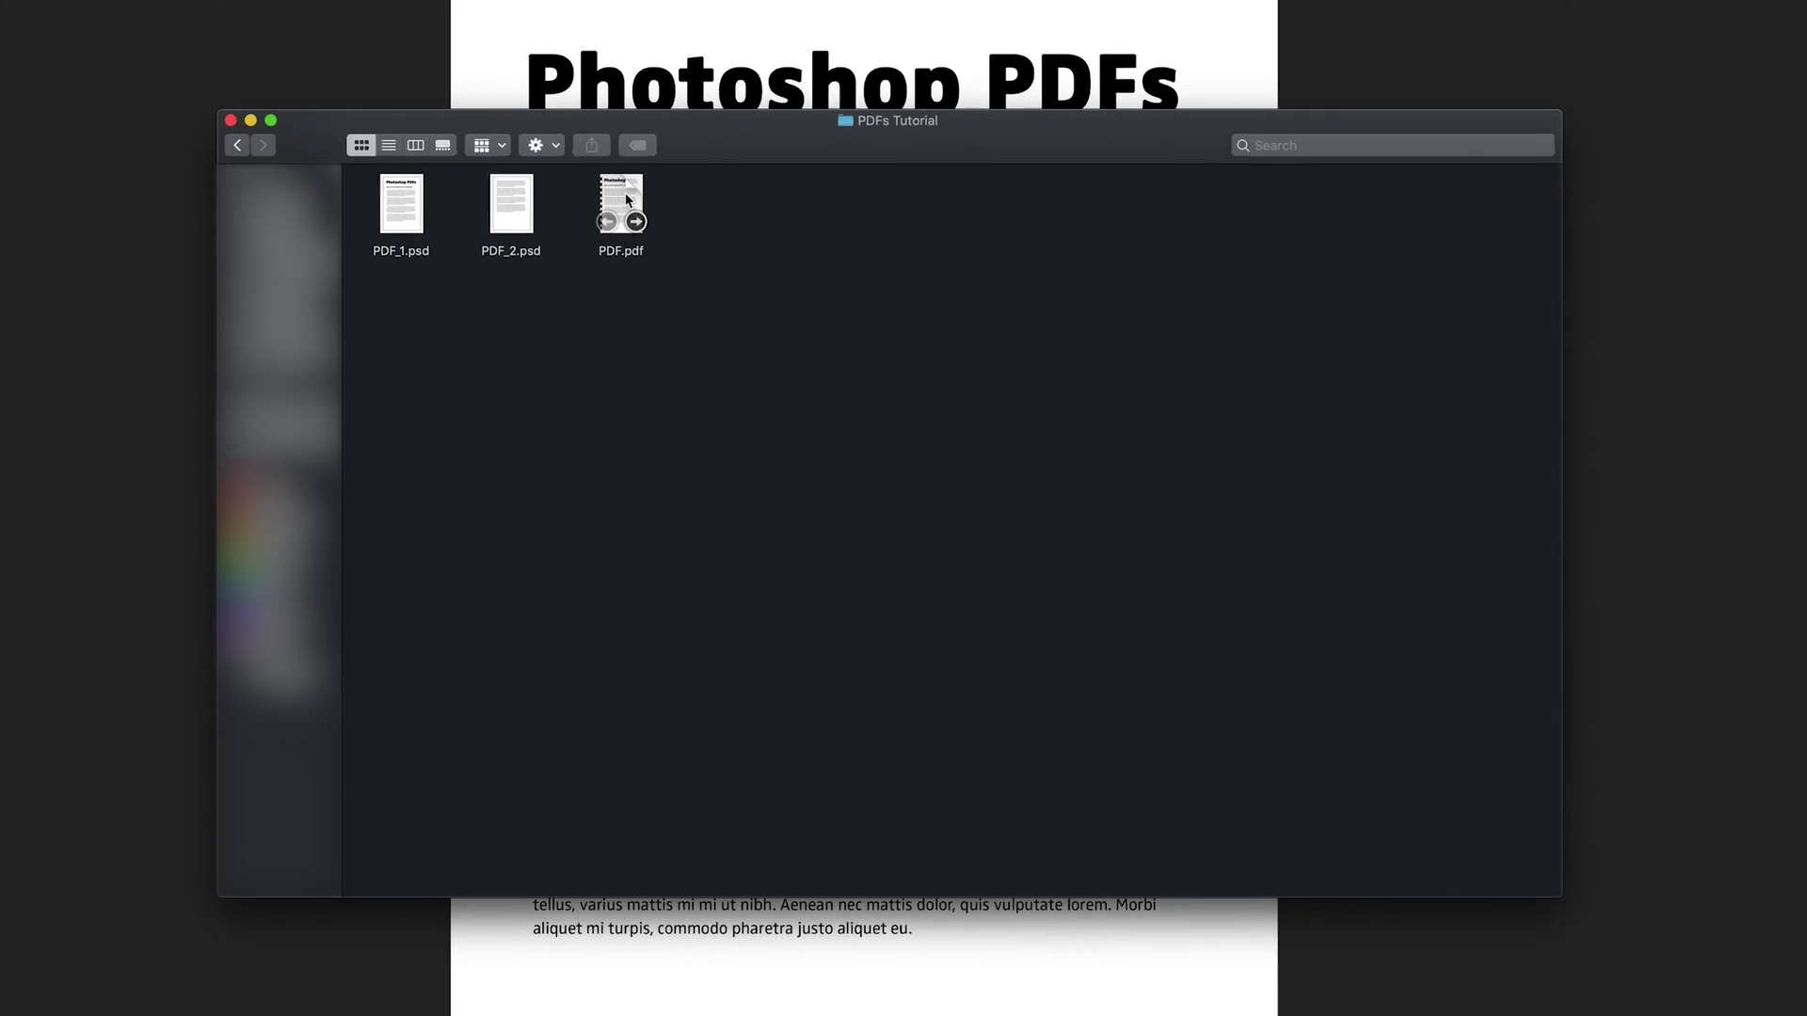
# Open PDF.pdf in Acrobat at 100% zoom and scroll through both pages.
pyautogui.doubleClick(623, 201)
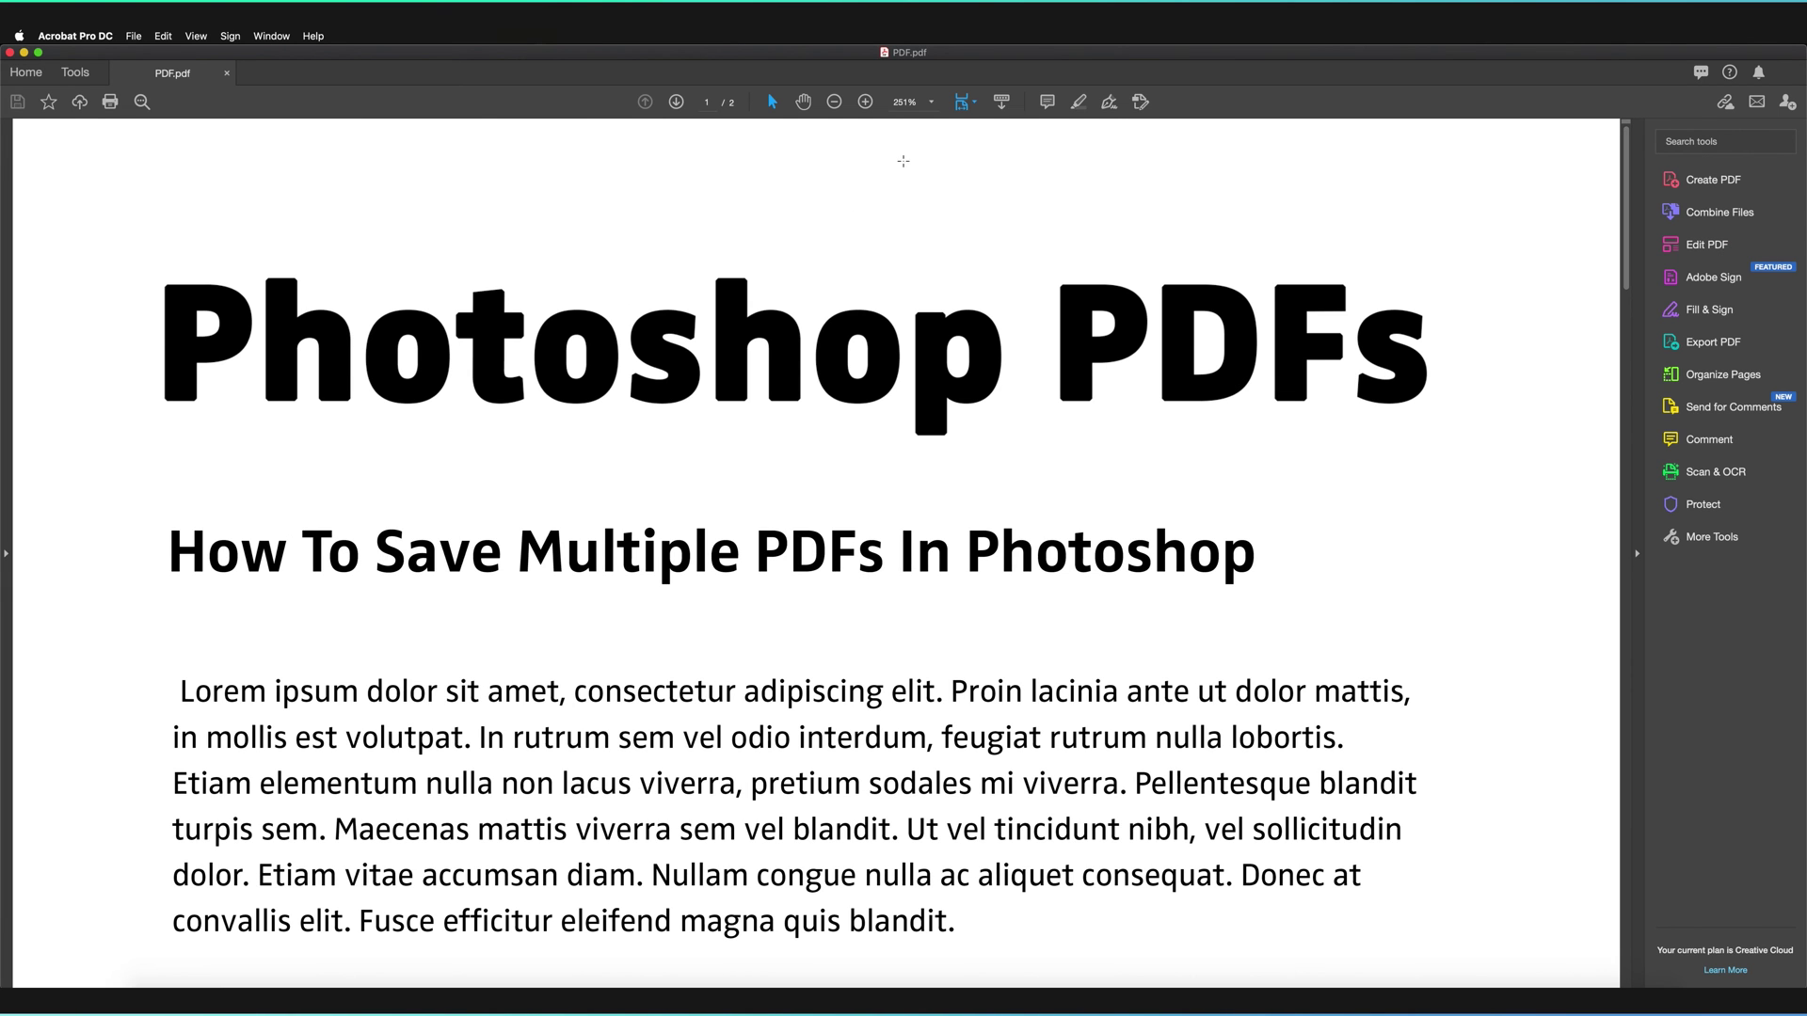
pyautogui.click(933, 106)
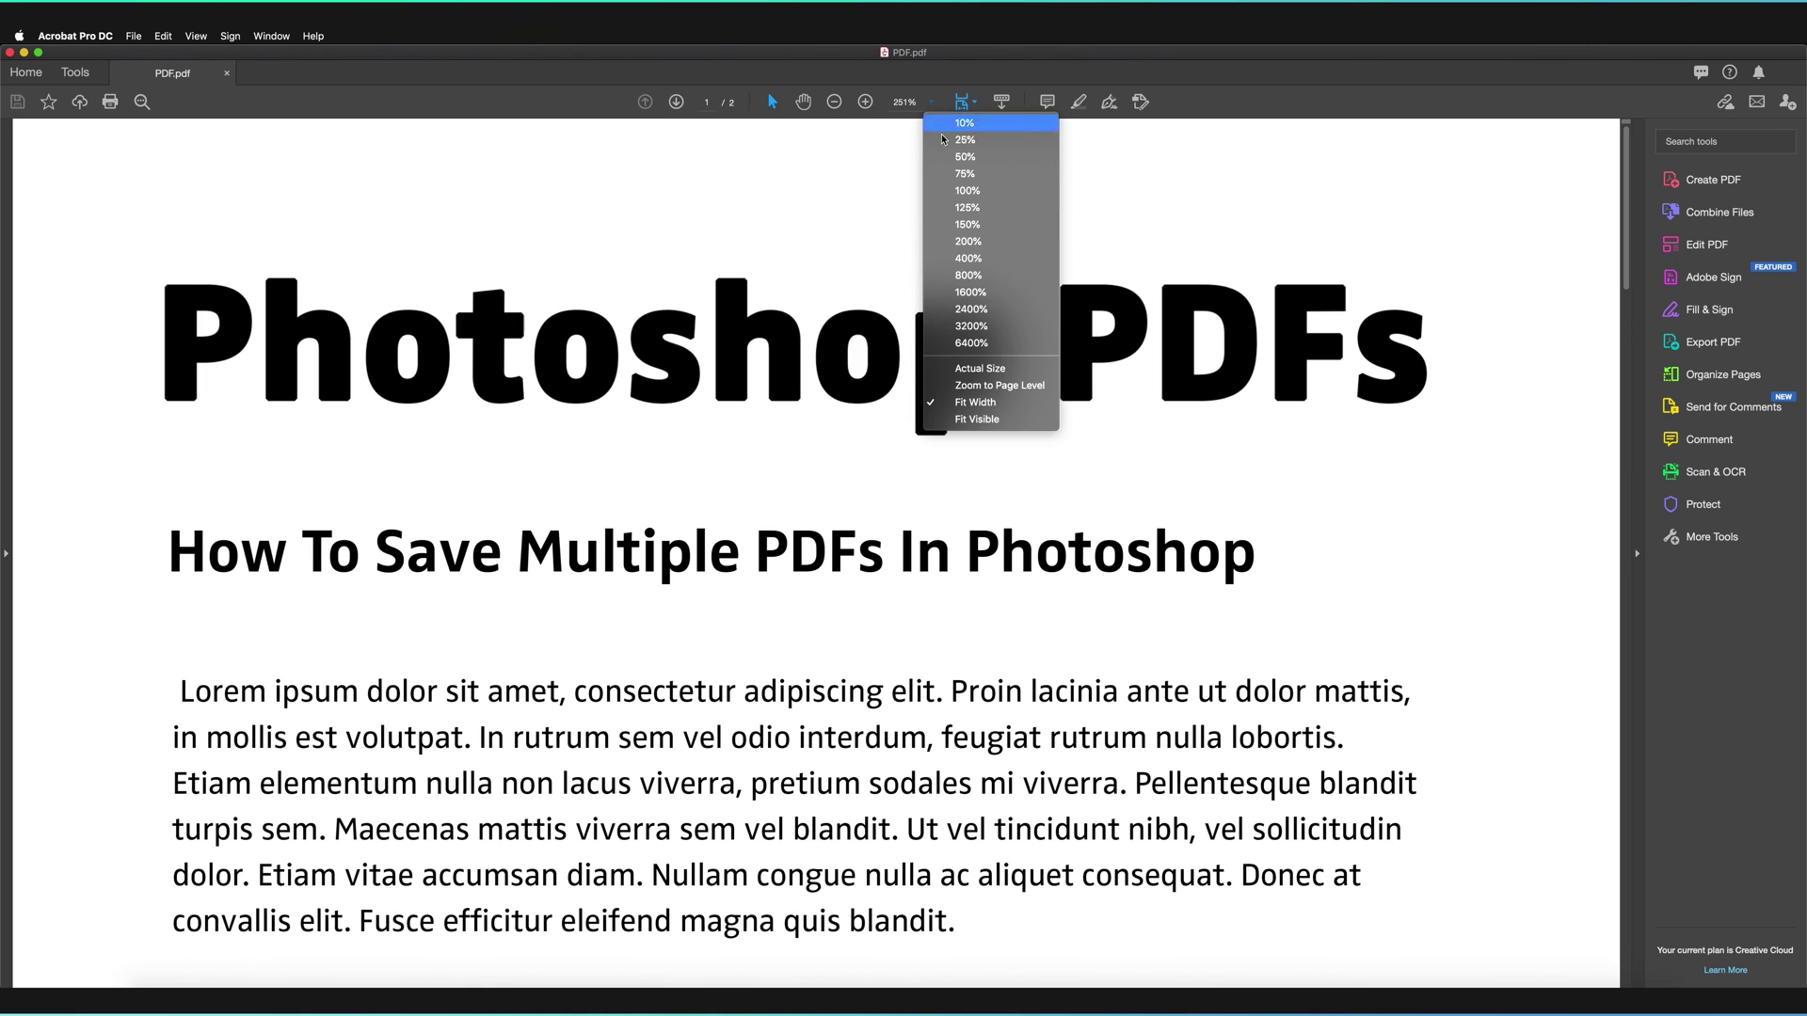
pyautogui.click(984, 191)
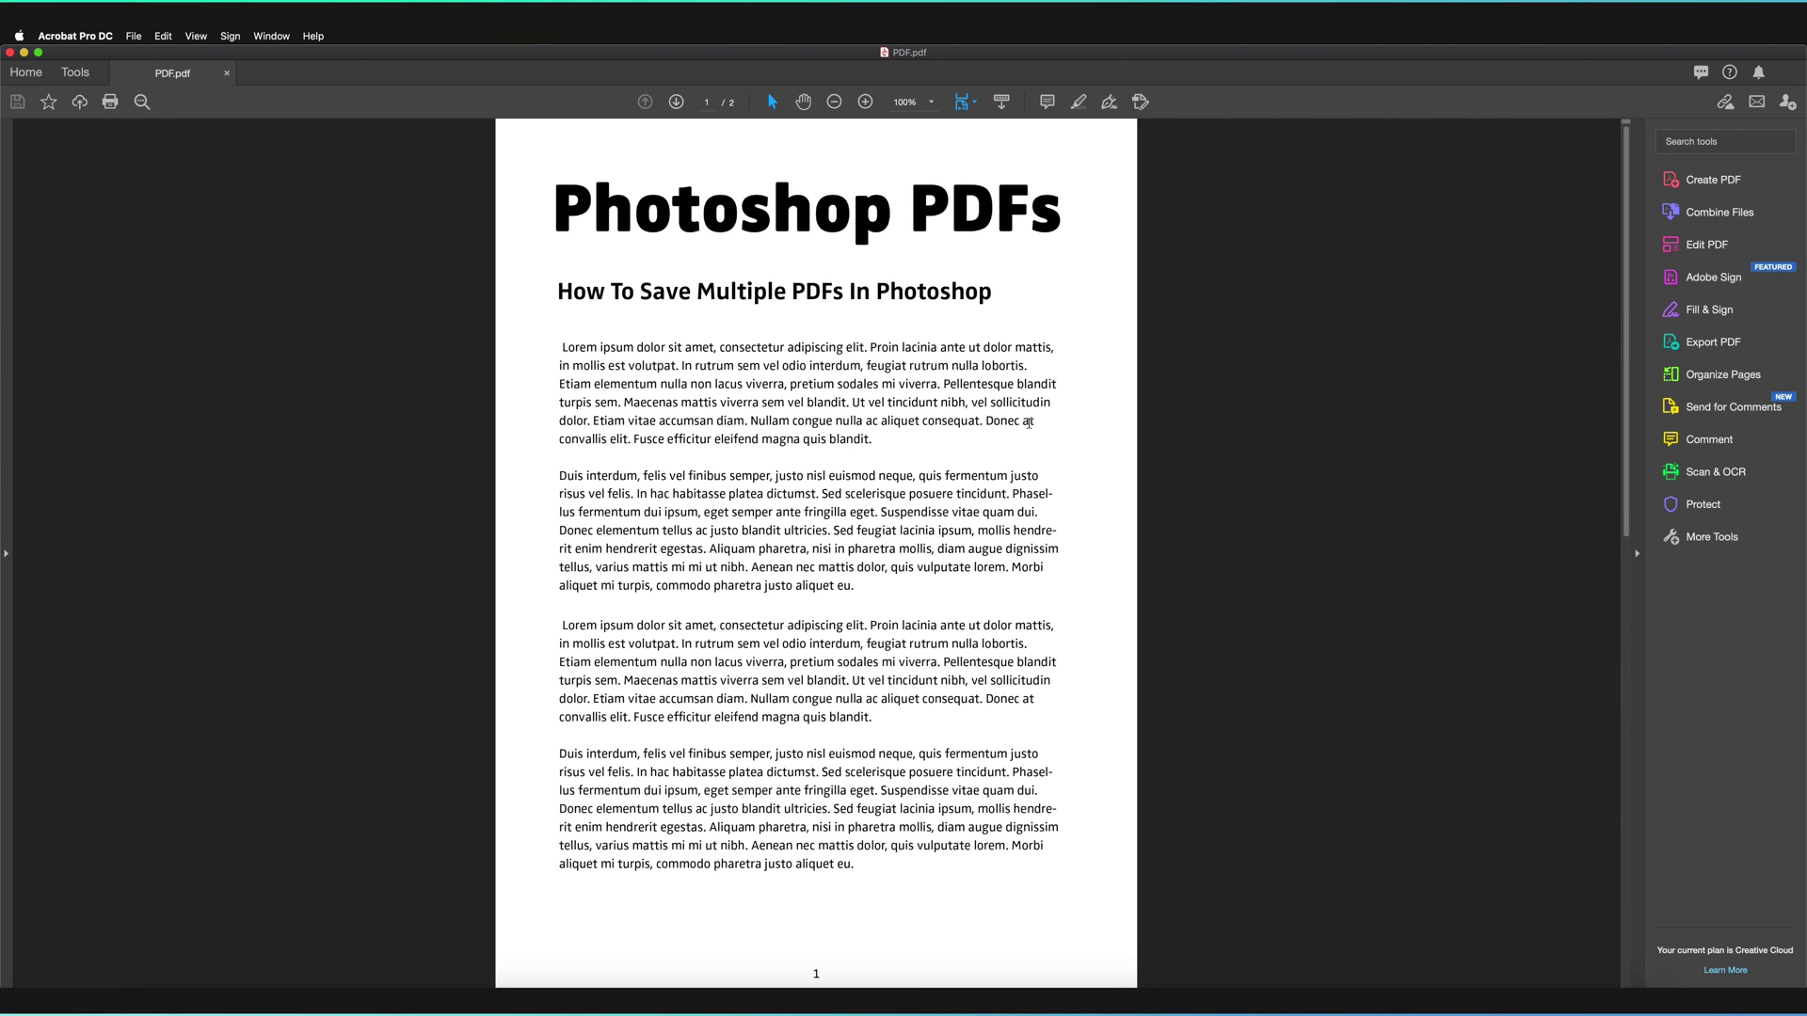
pyautogui.scroll(-3, 1028, 424)
pyautogui.scroll(-18, 1028, 423)
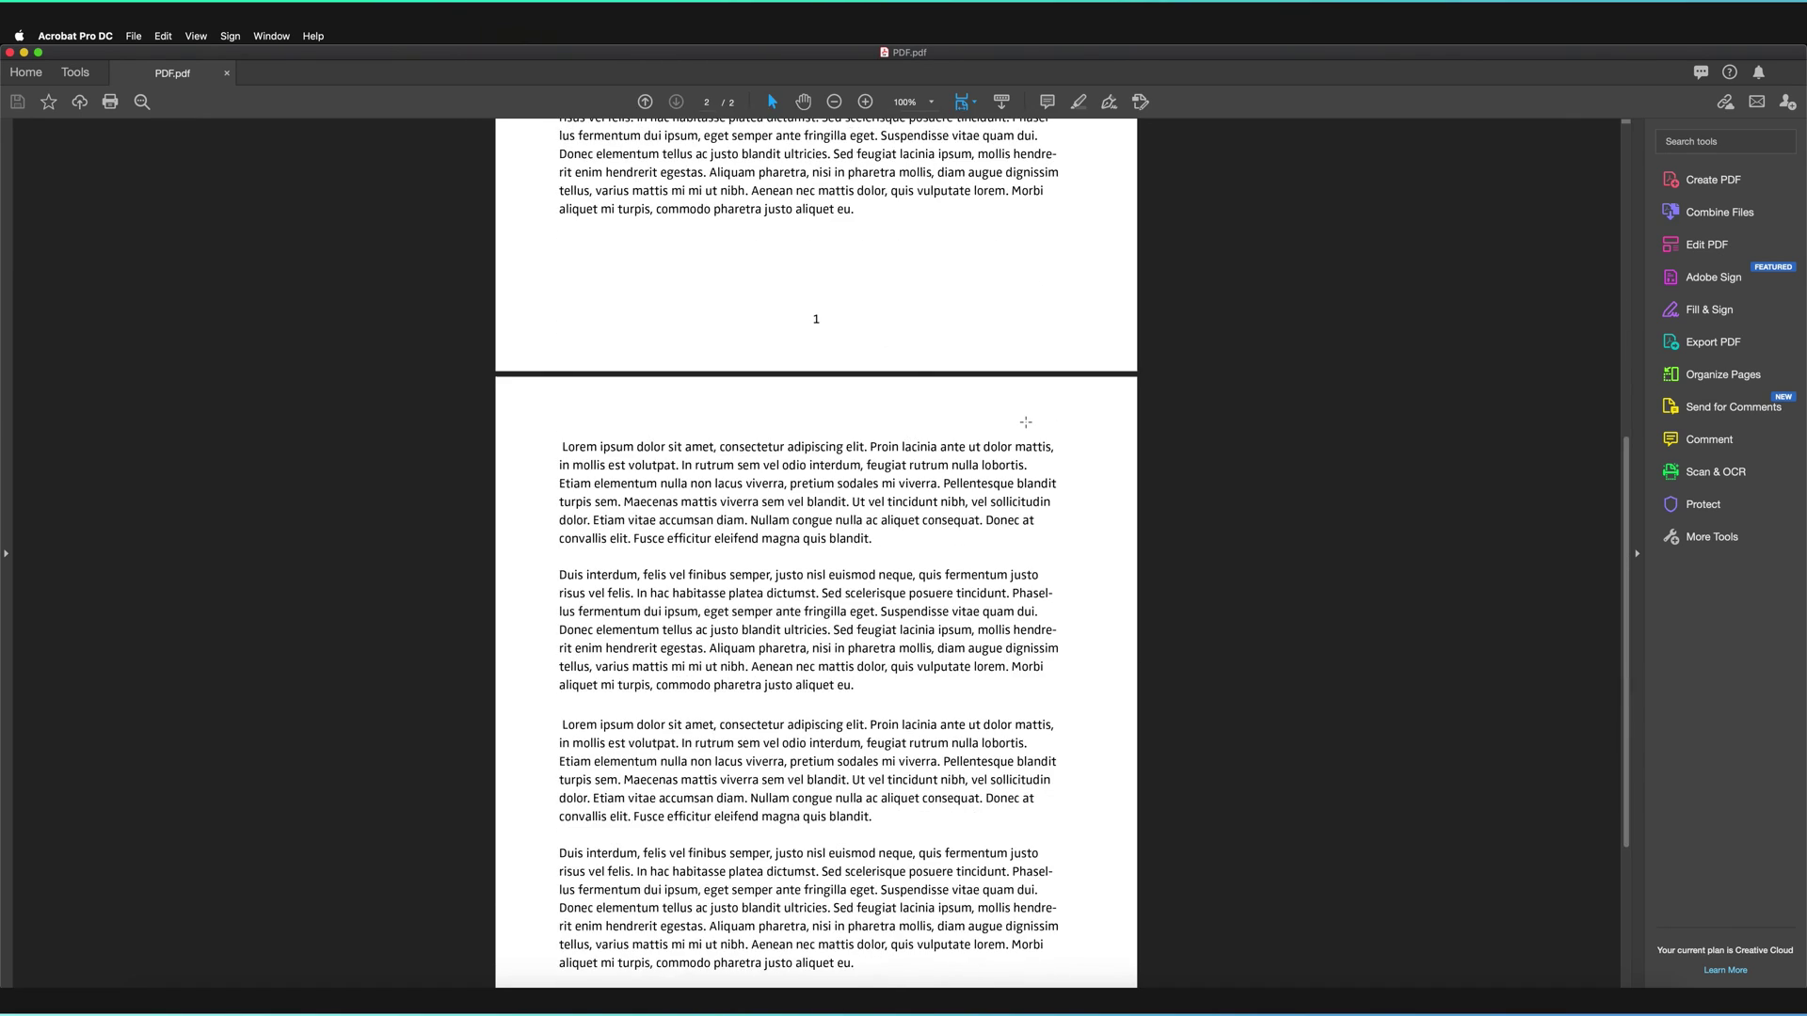
pyautogui.scroll(2, 1025, 422)
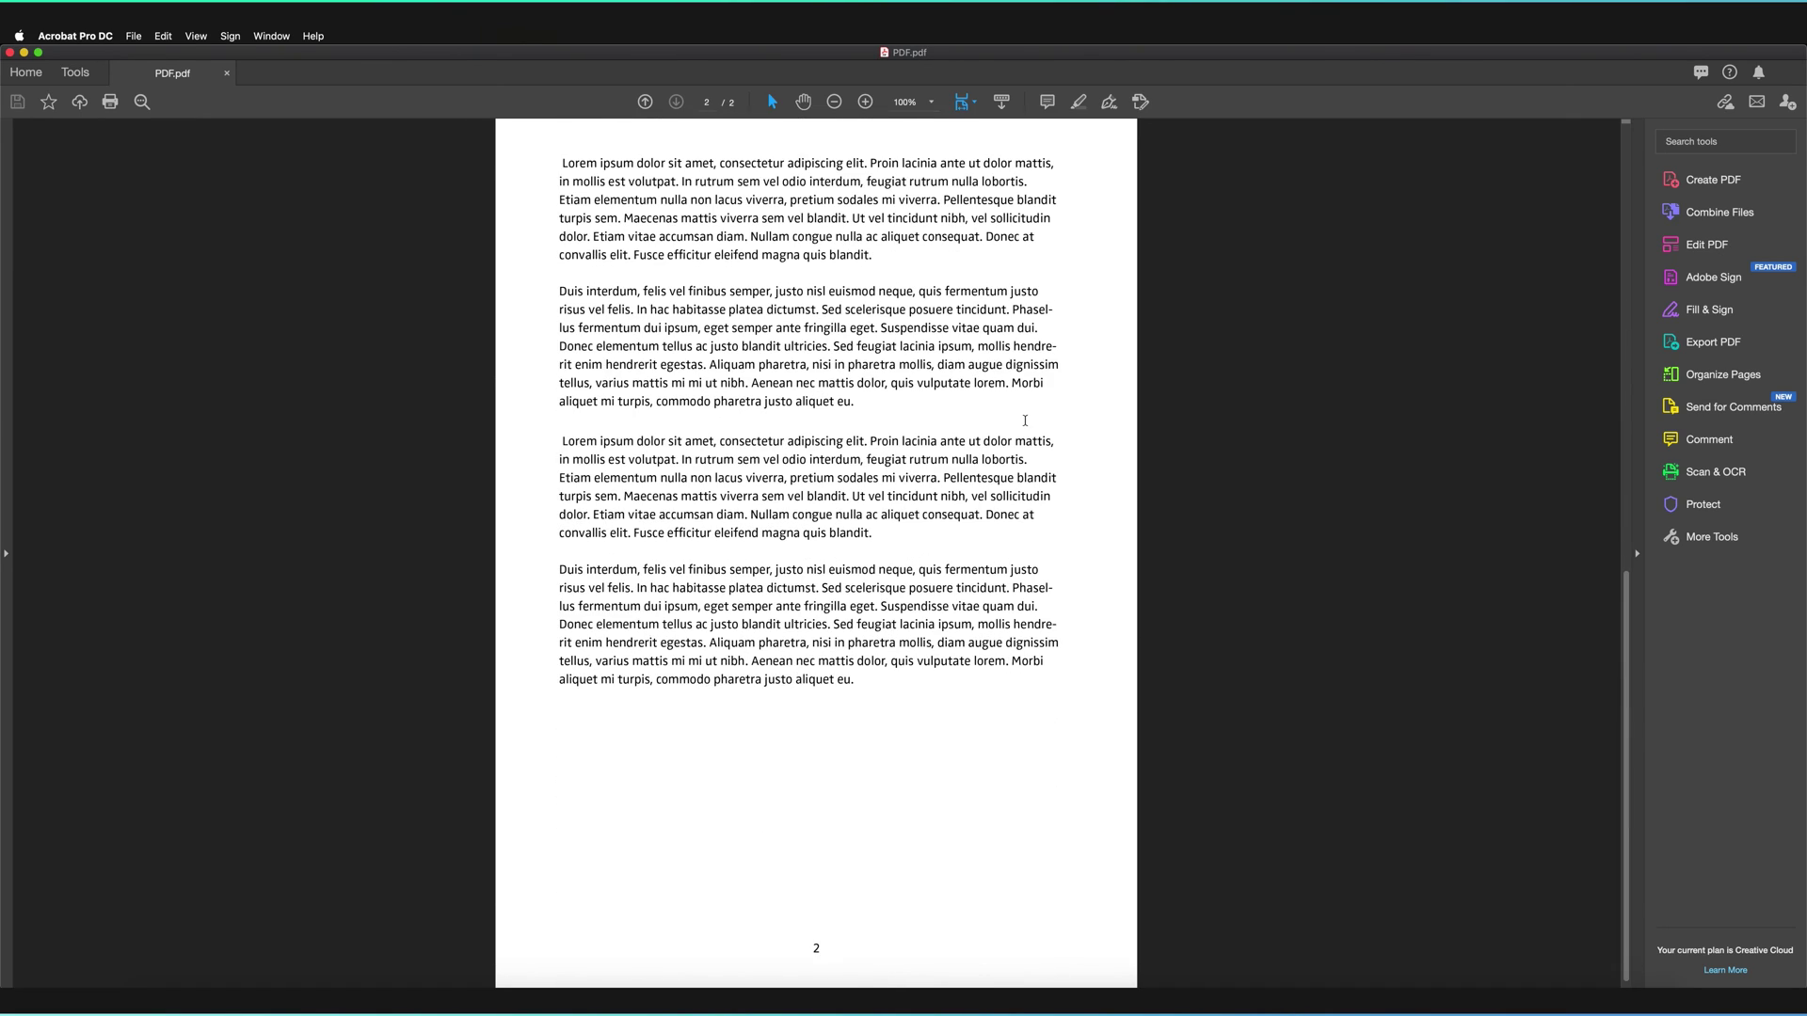
pyautogui.scroll(3, 1025, 419)
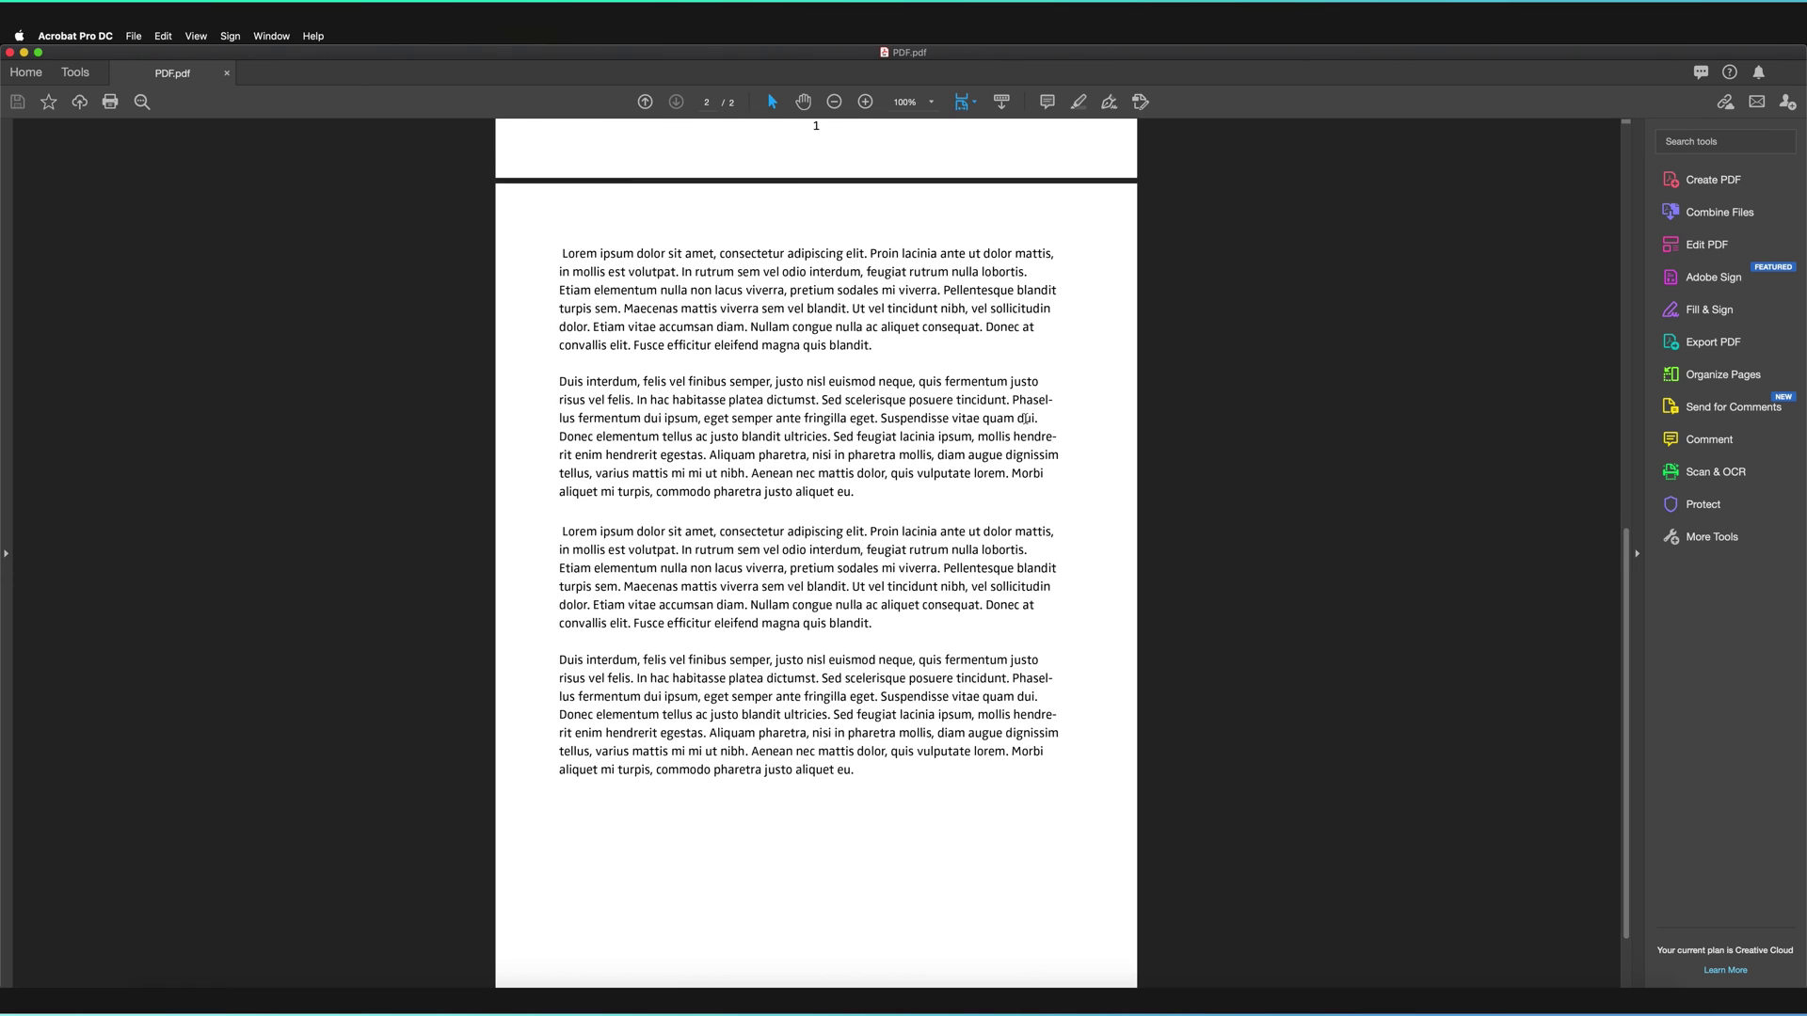
pyautogui.scroll(15, 1026, 419)
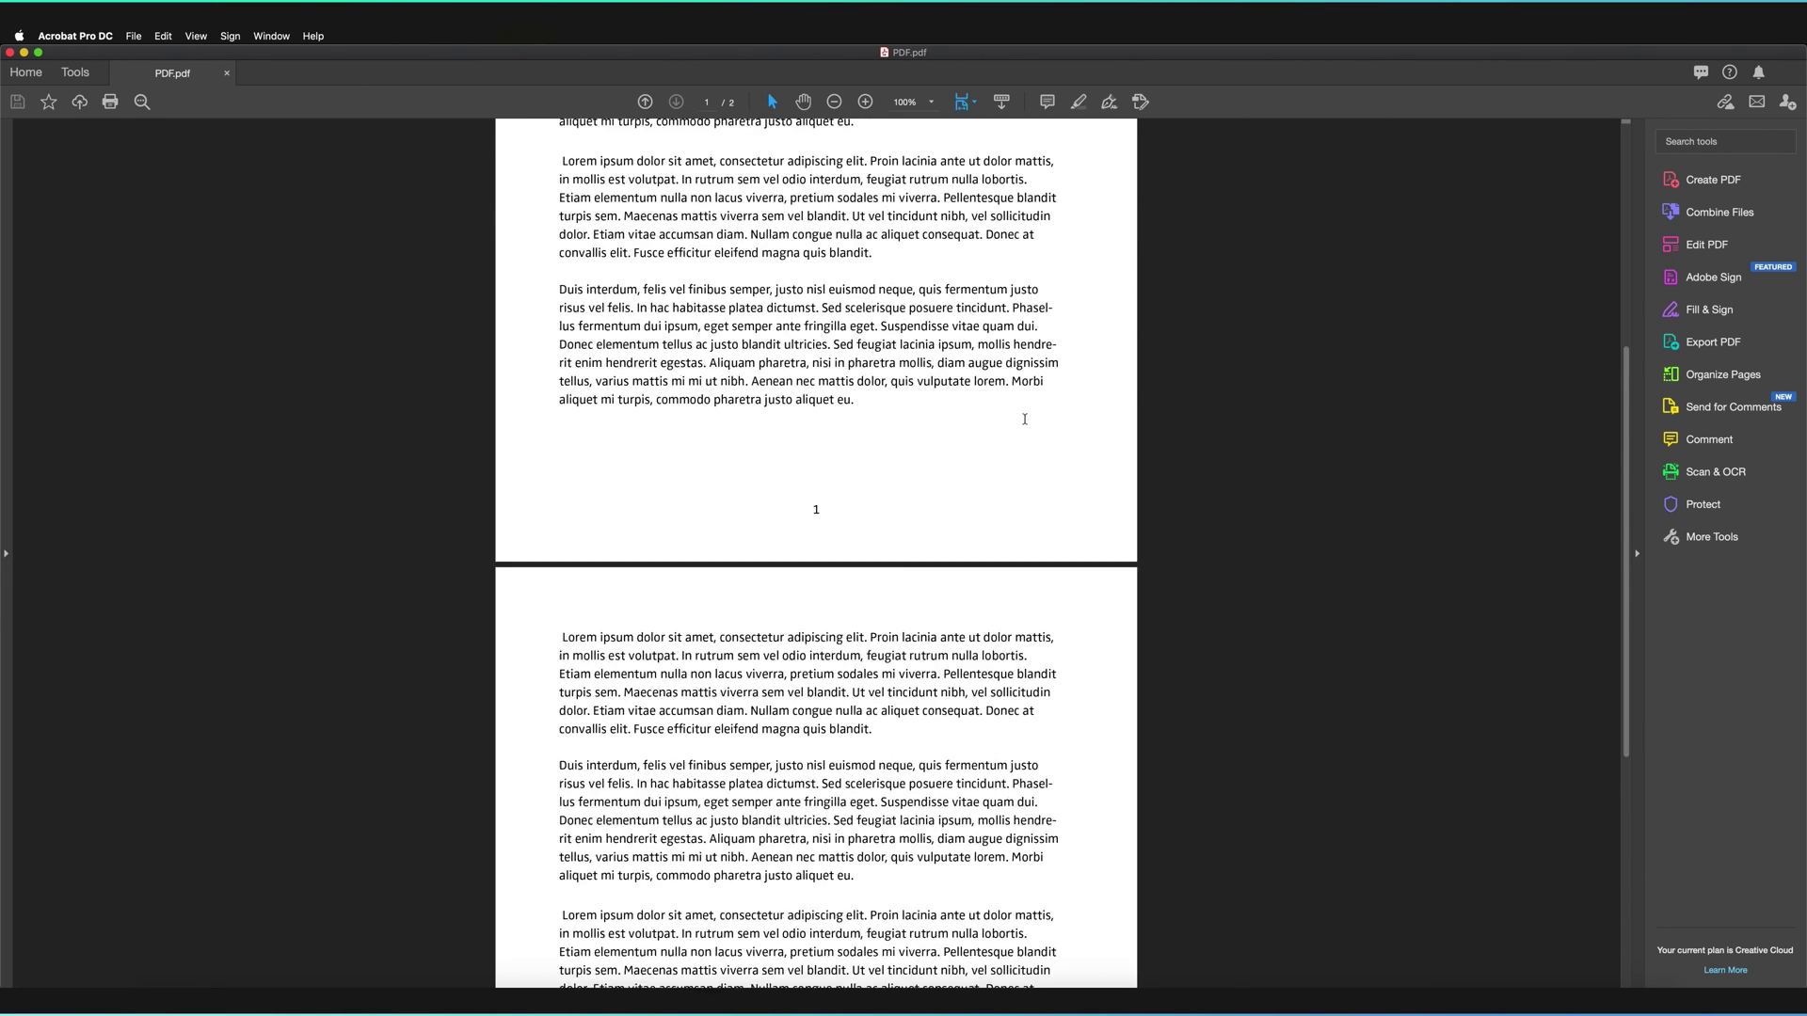
pyautogui.scroll(2, 1024, 418)
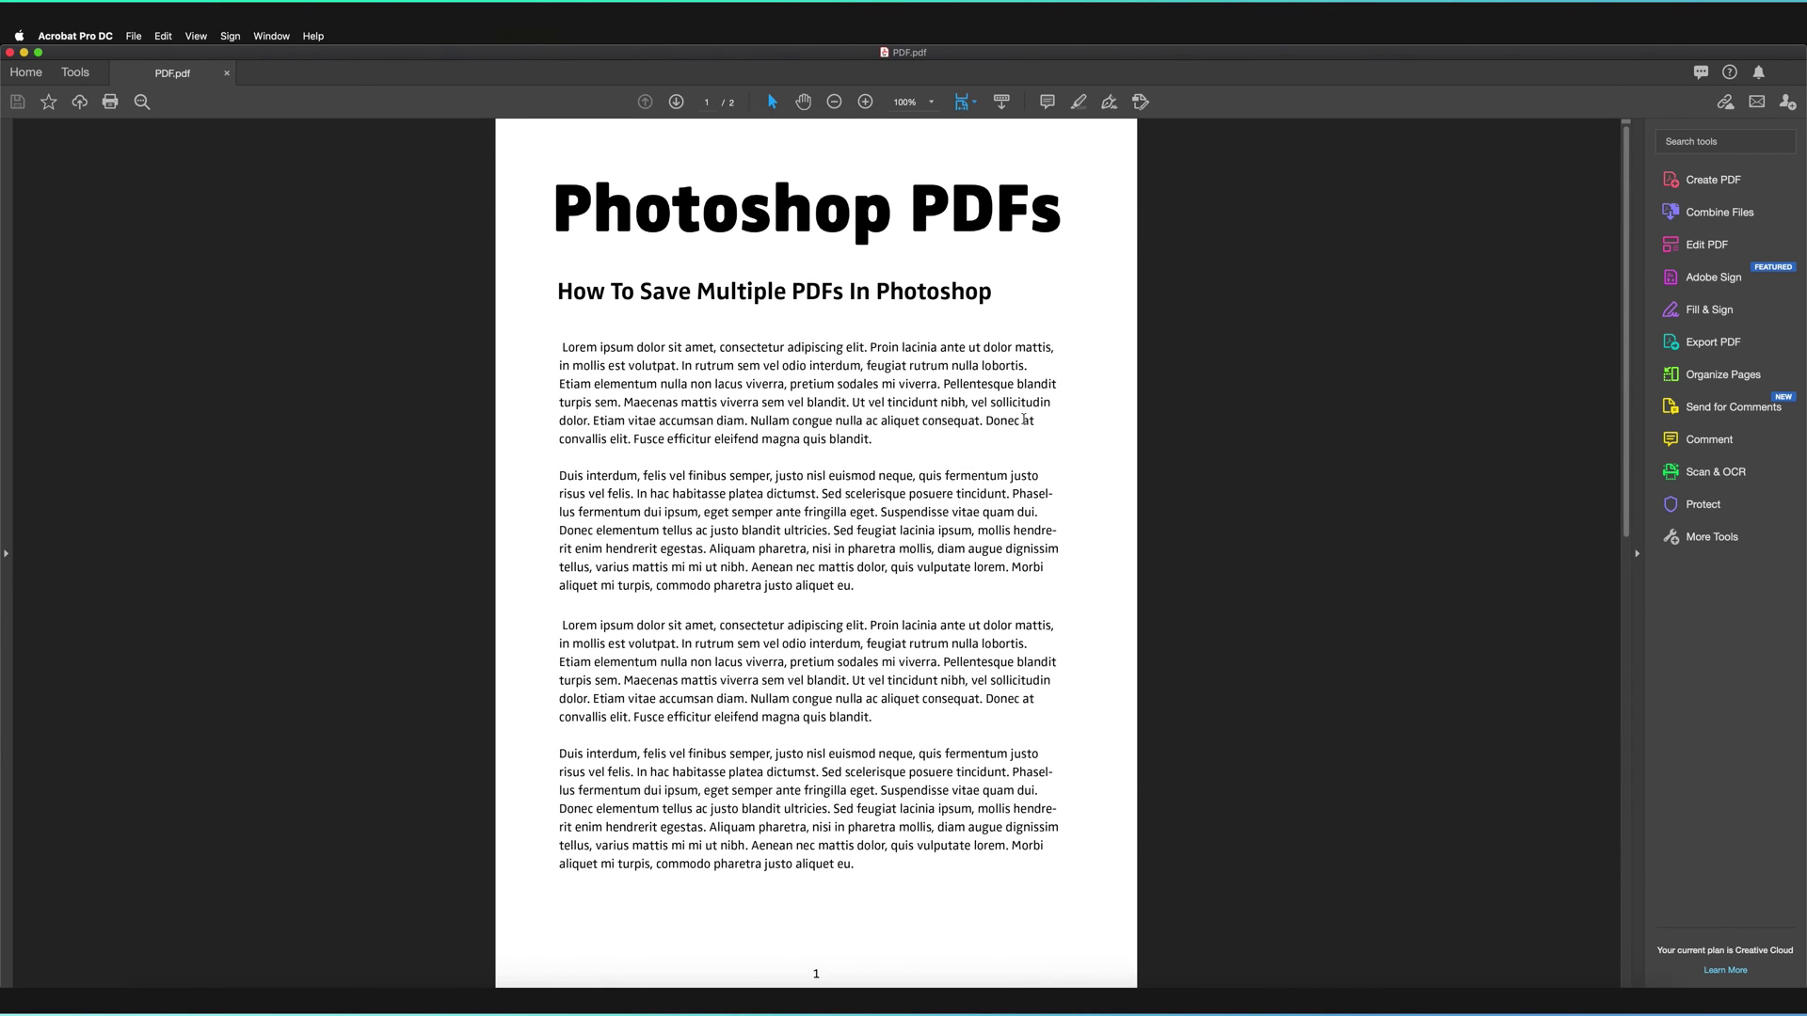
pyautogui.scroll(-2, 1024, 419)
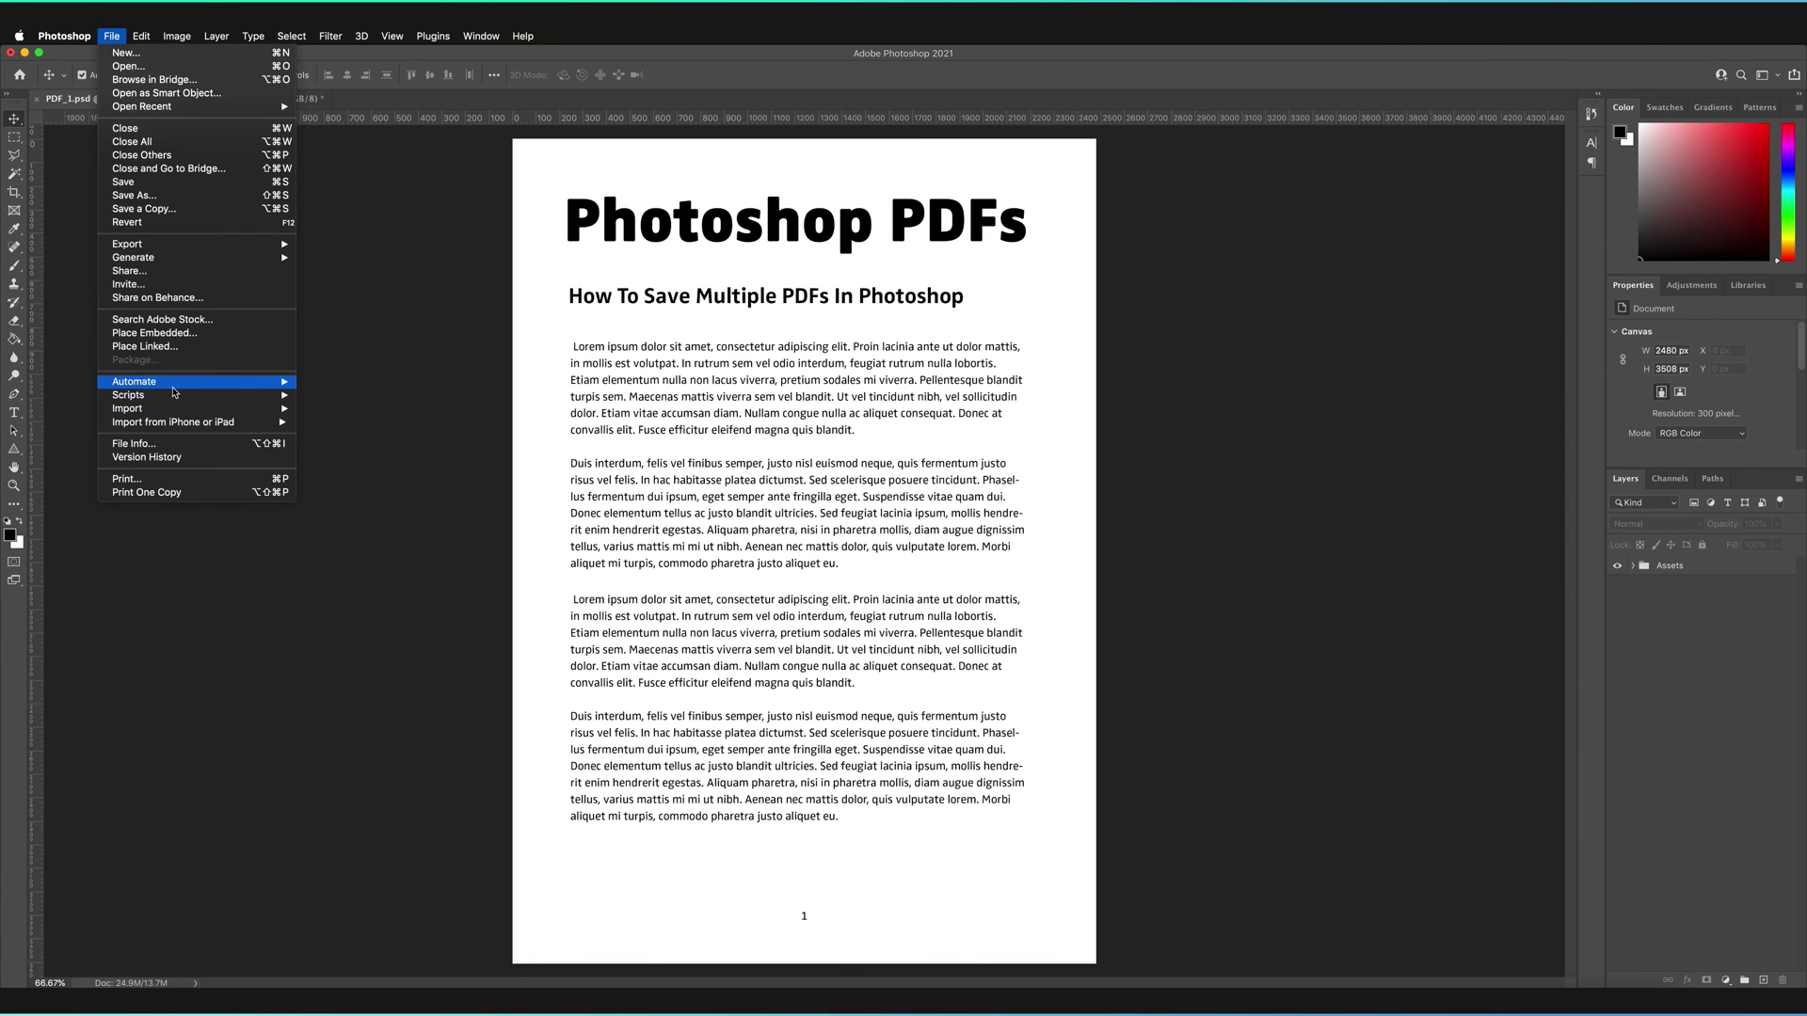
# Rerun PDF Presentation, save as PDF2.pdf, and view it in Acrobat at 100%.
pyautogui.click(339, 395)
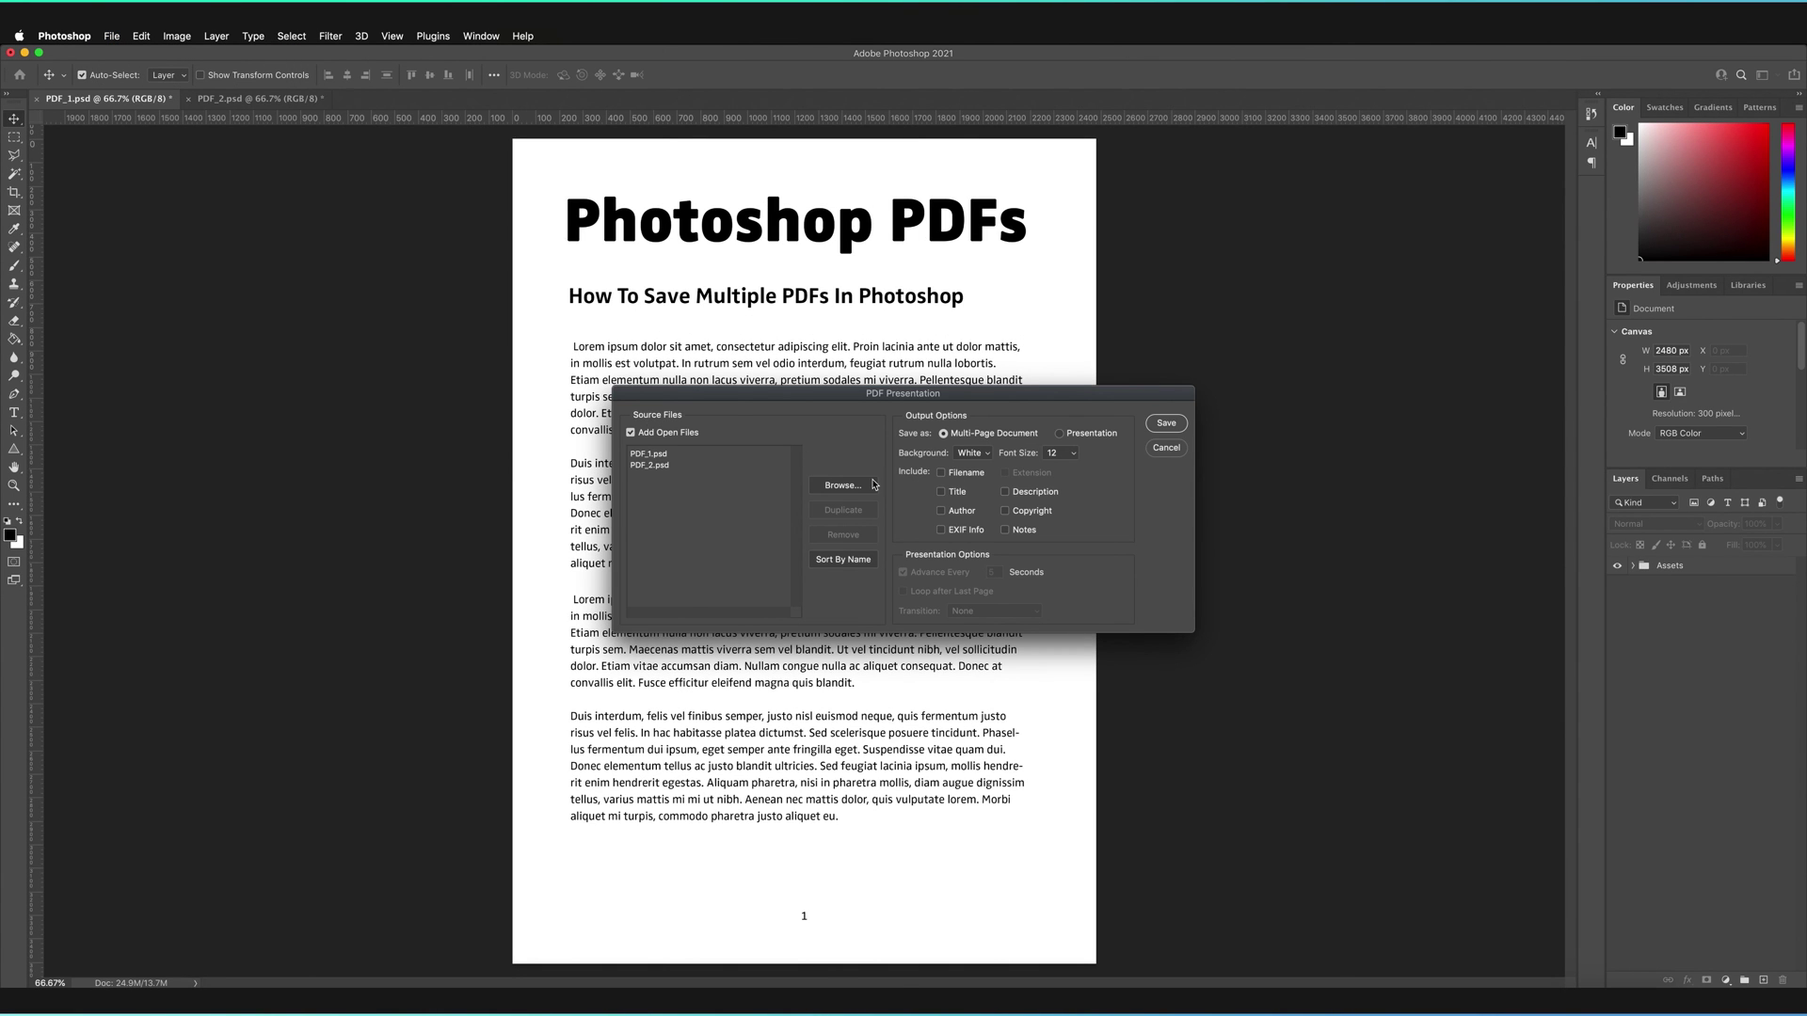
pyautogui.click(1166, 422)
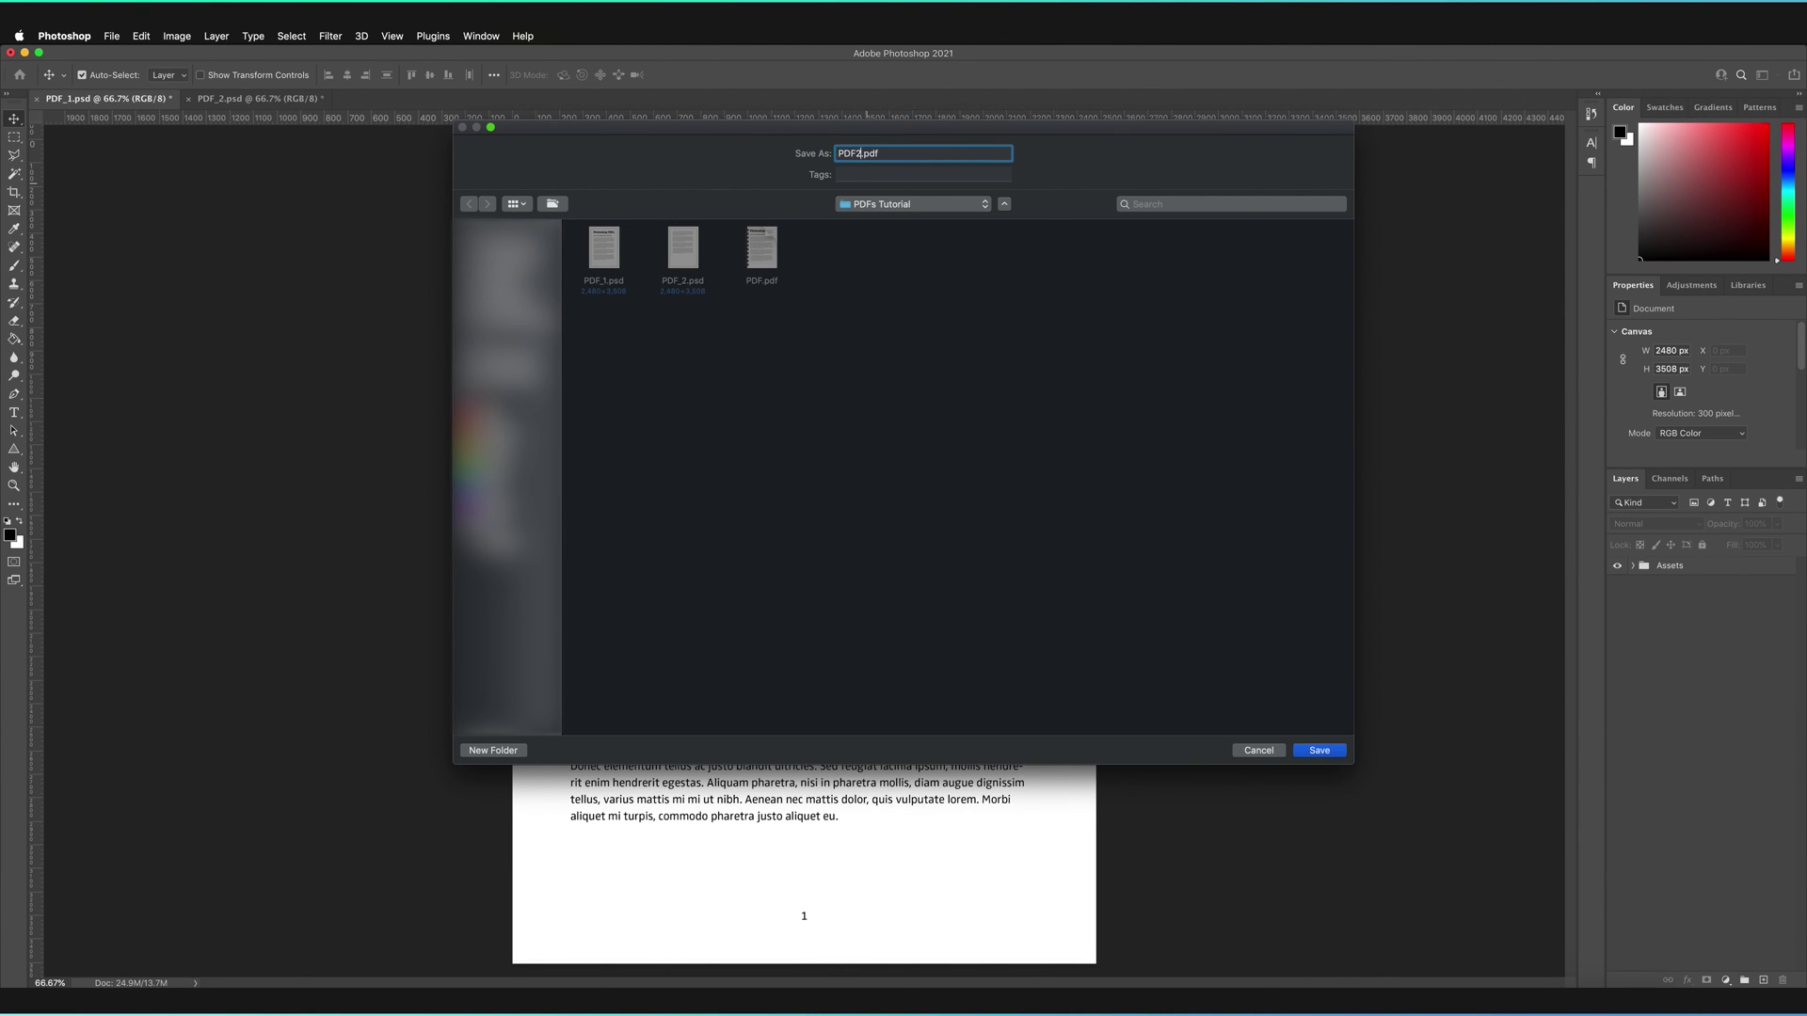
pyautogui.press('Return')
pyautogui.click(1122, 695)
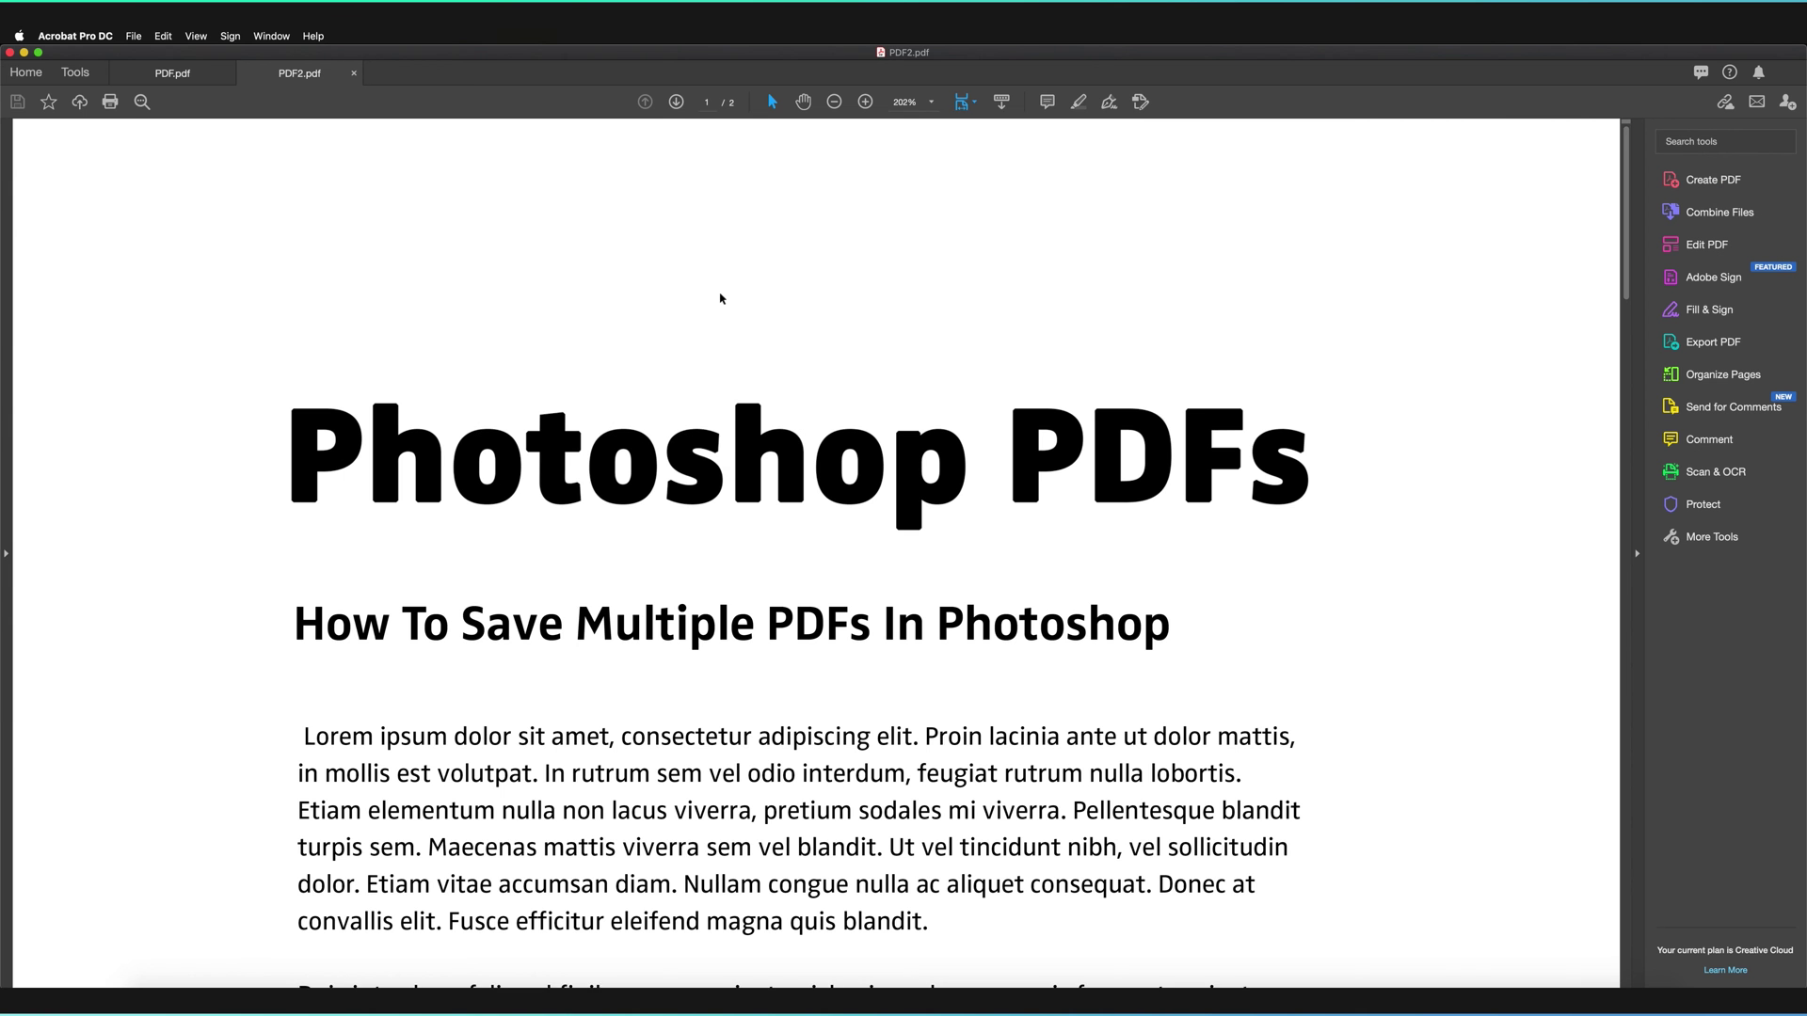
pyautogui.click(931, 102)
pyautogui.click(969, 217)
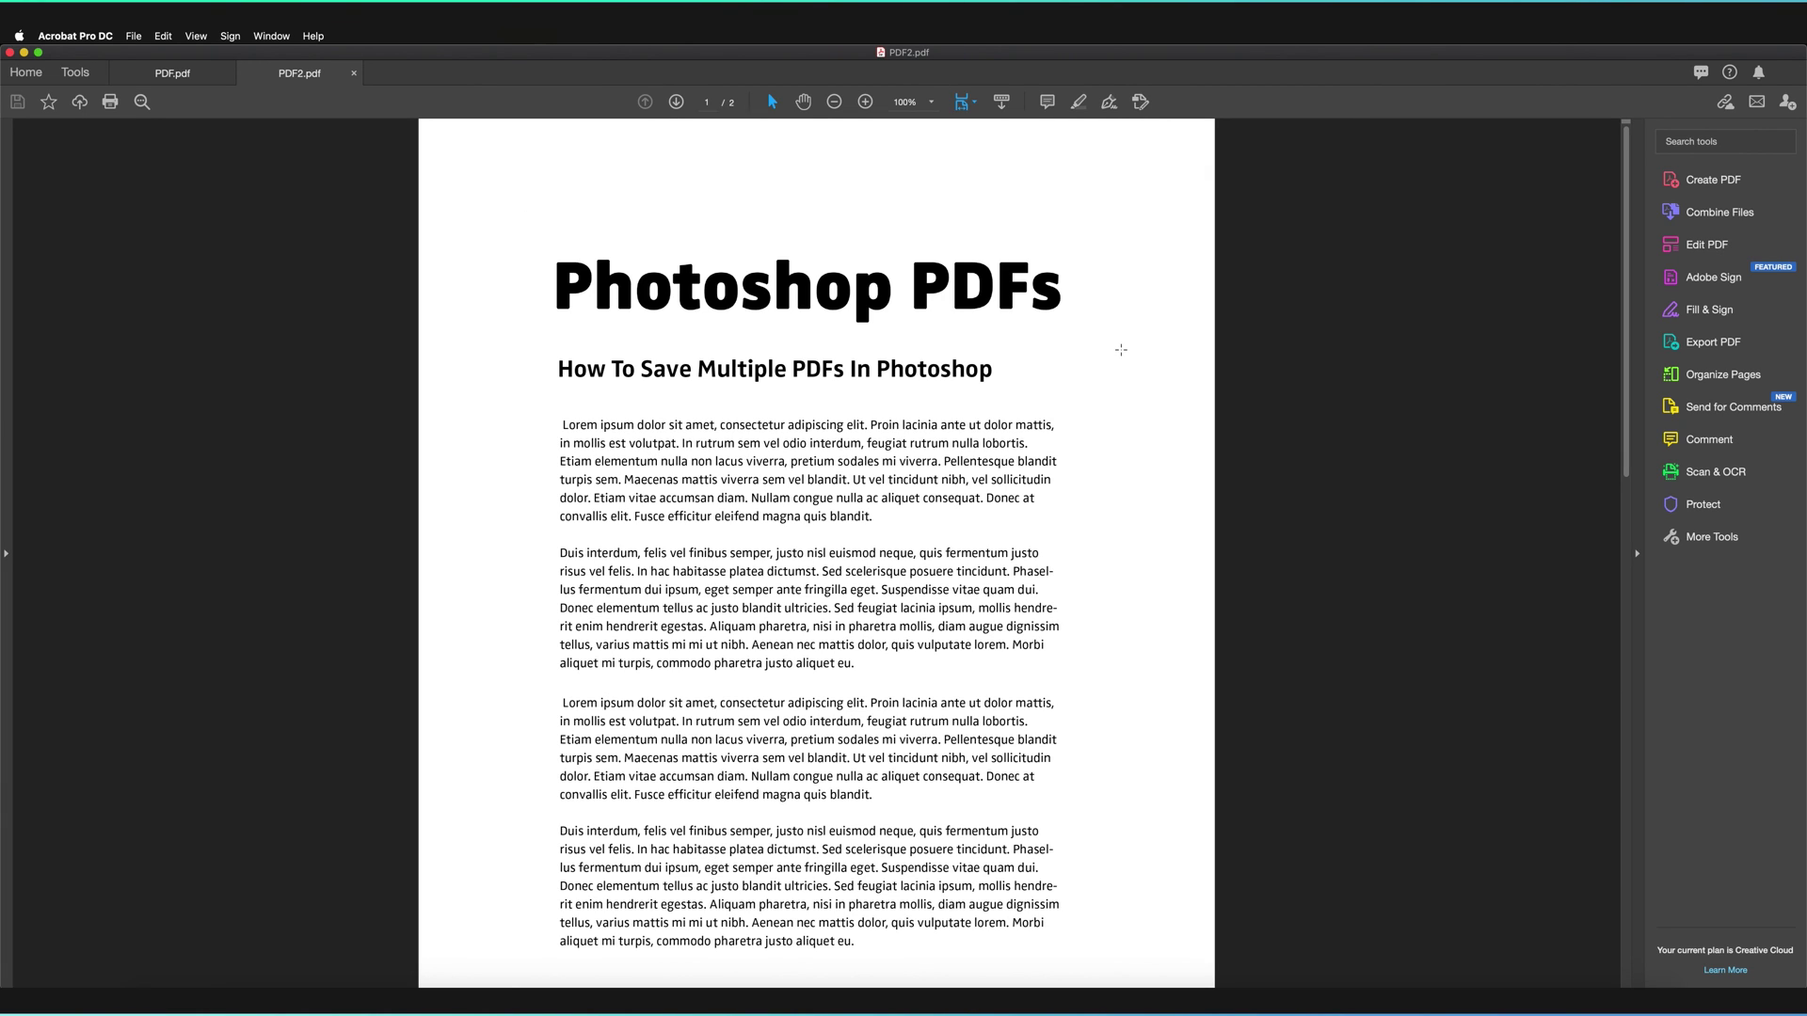
pyautogui.scroll(-10, 941, 564)
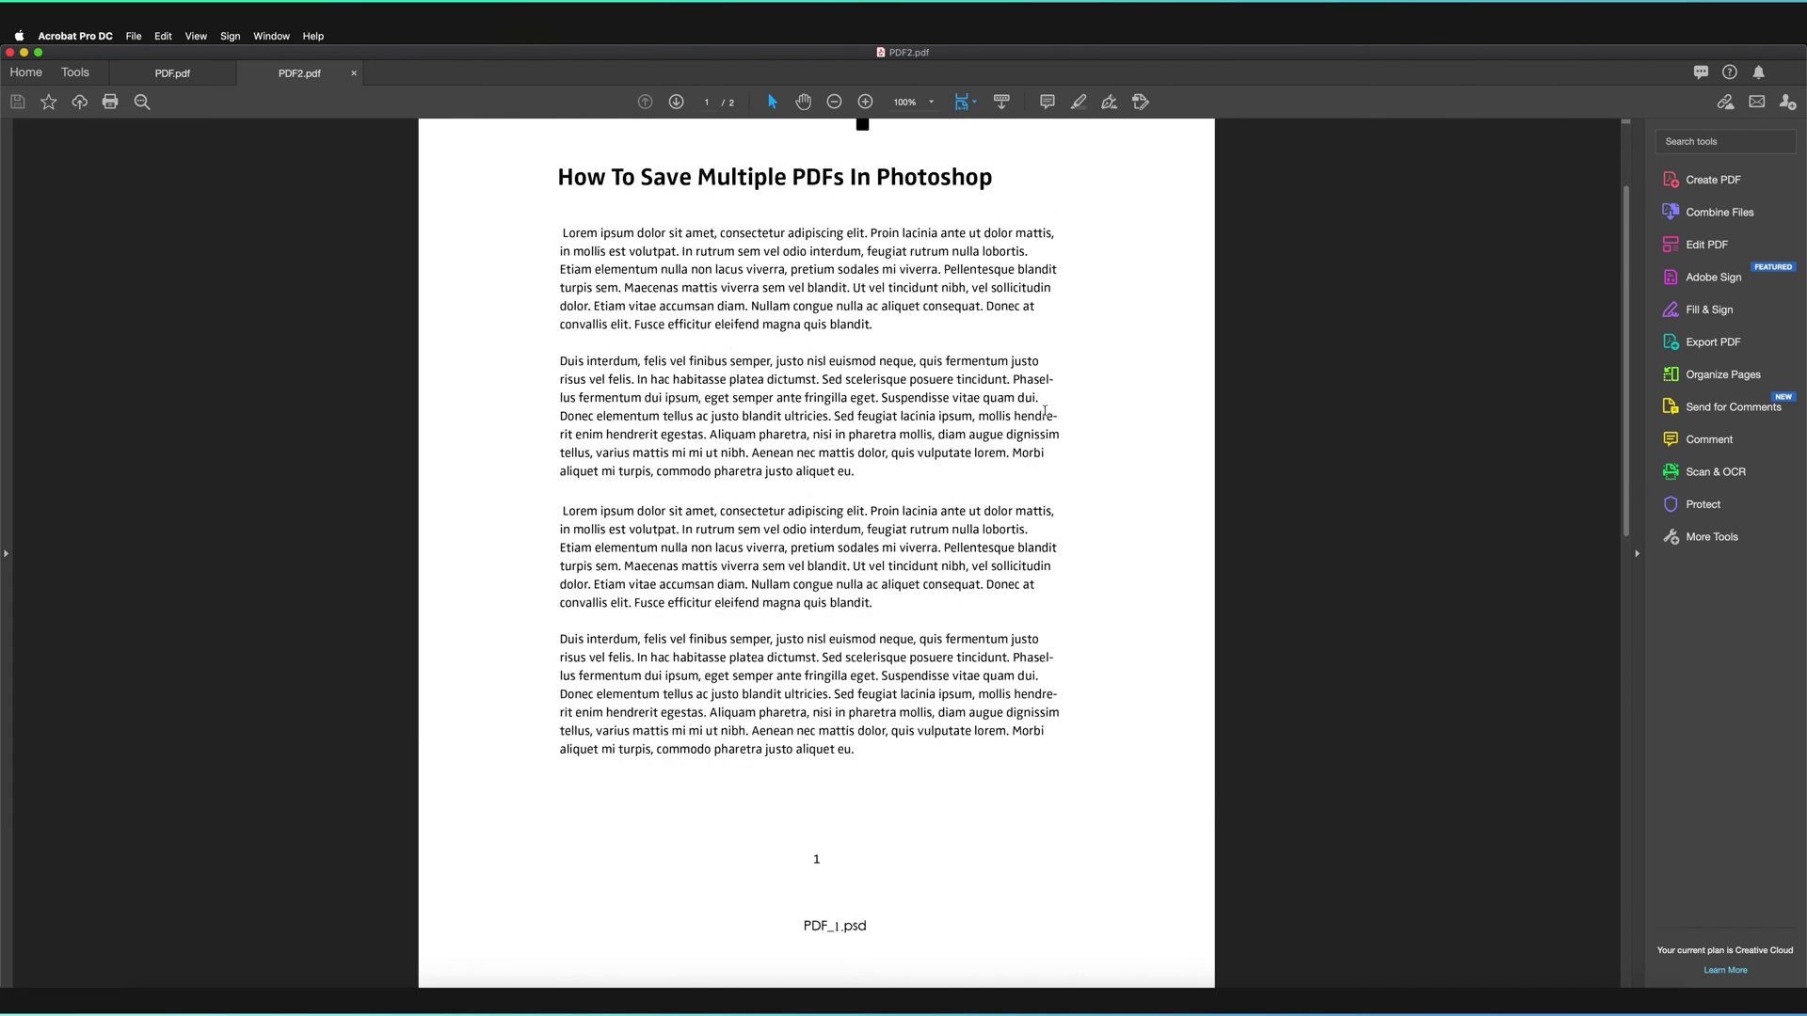
pyautogui.moveTo(803, 746); pyautogui.dragTo(843, 747)
pyautogui.scroll(-7, 842, 746)
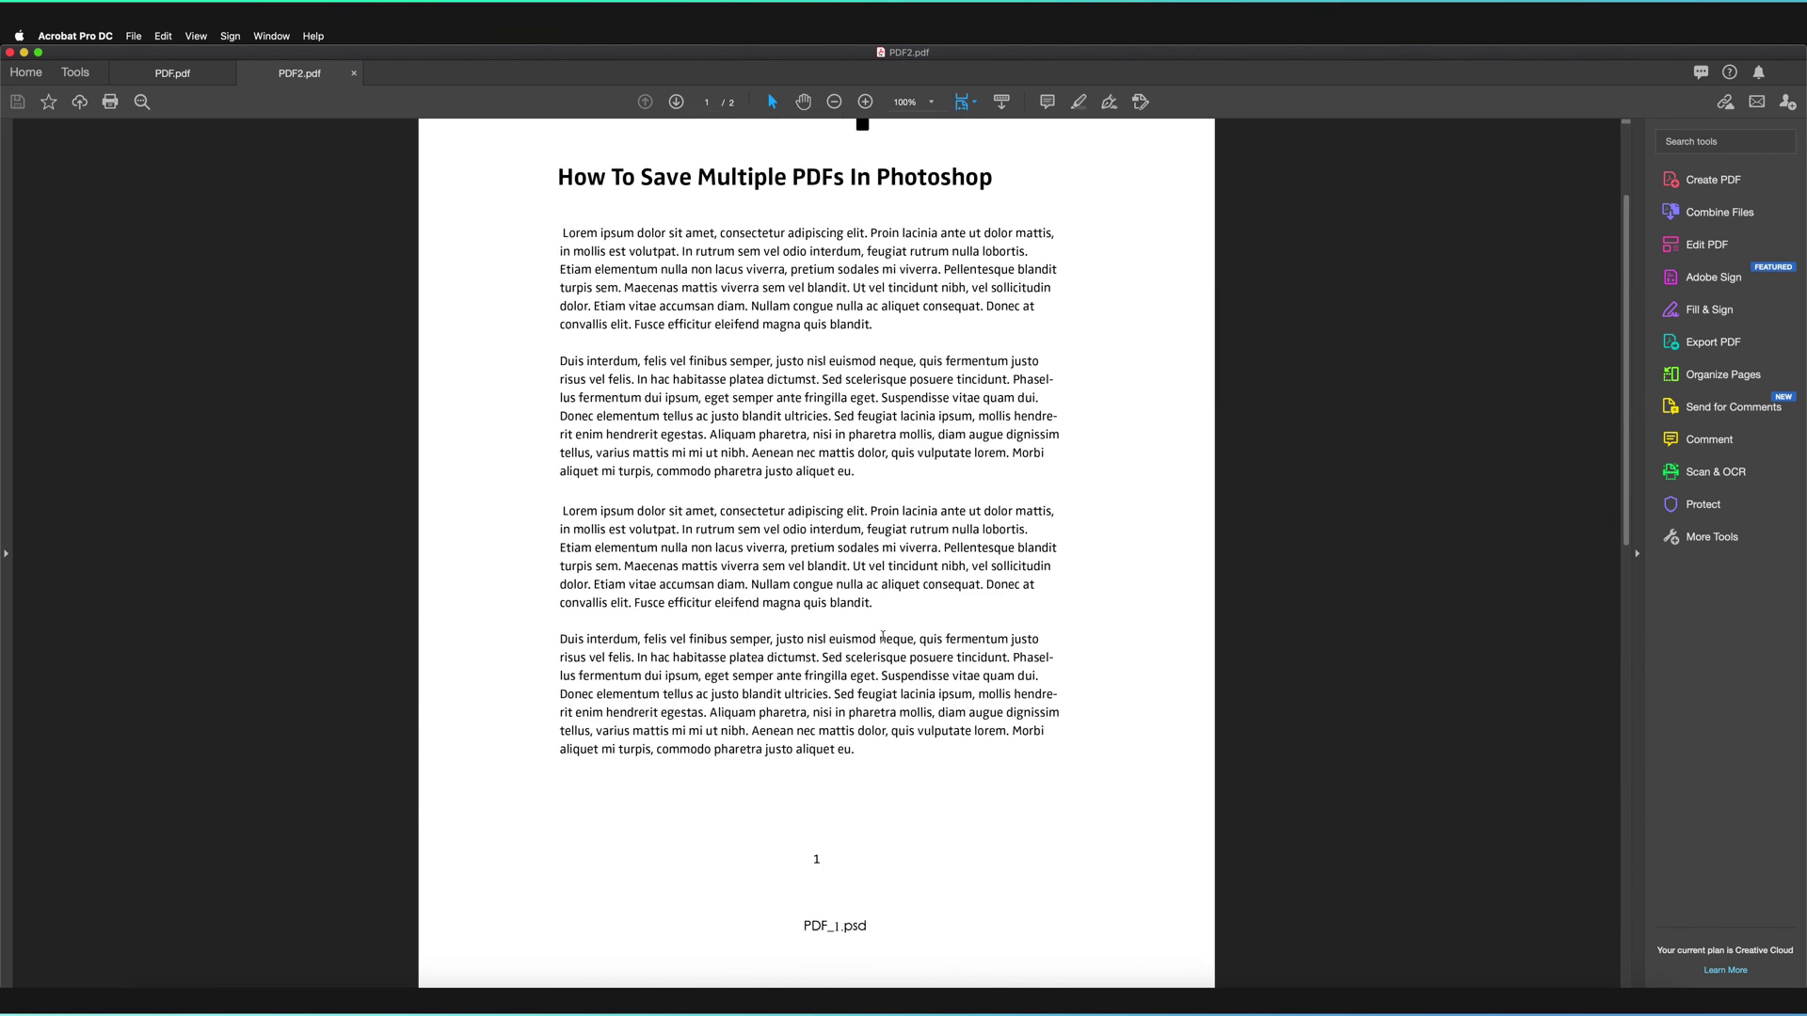
pyautogui.scroll(-7, 795, 631)
pyautogui.moveTo(811, 646); pyautogui.dragTo(861, 644)
pyautogui.scroll(5, 861, 645)
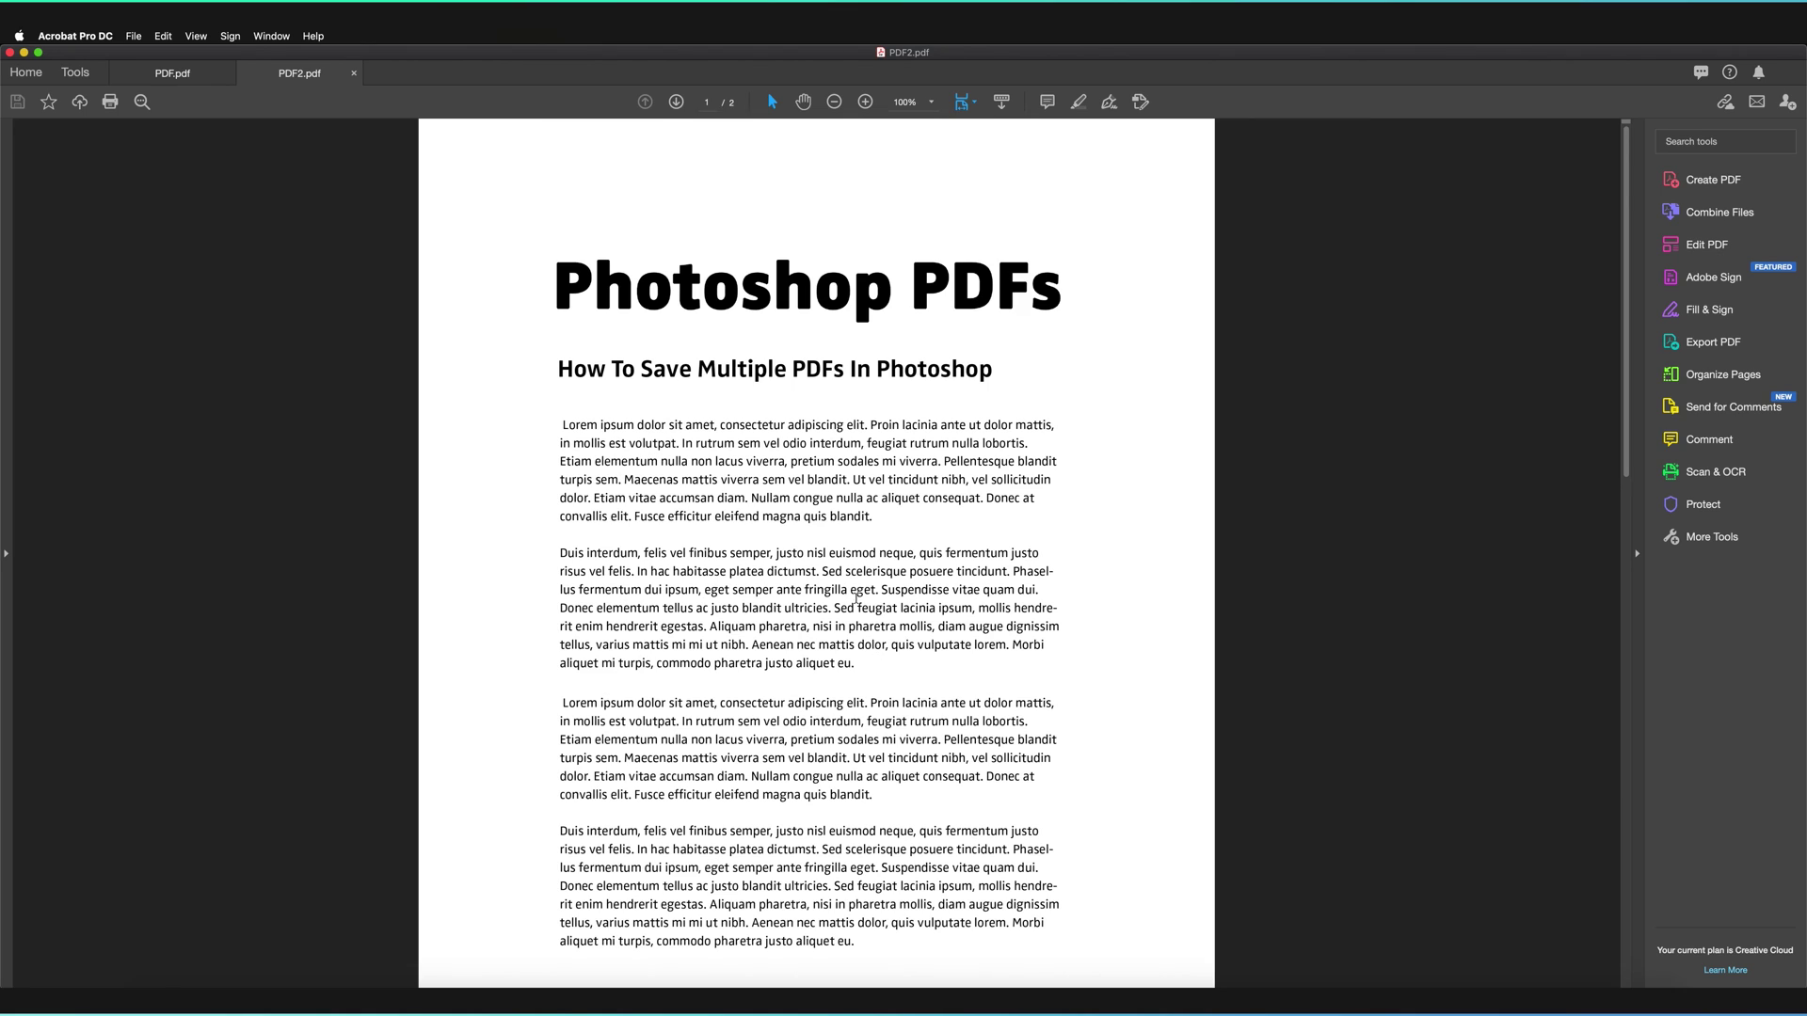